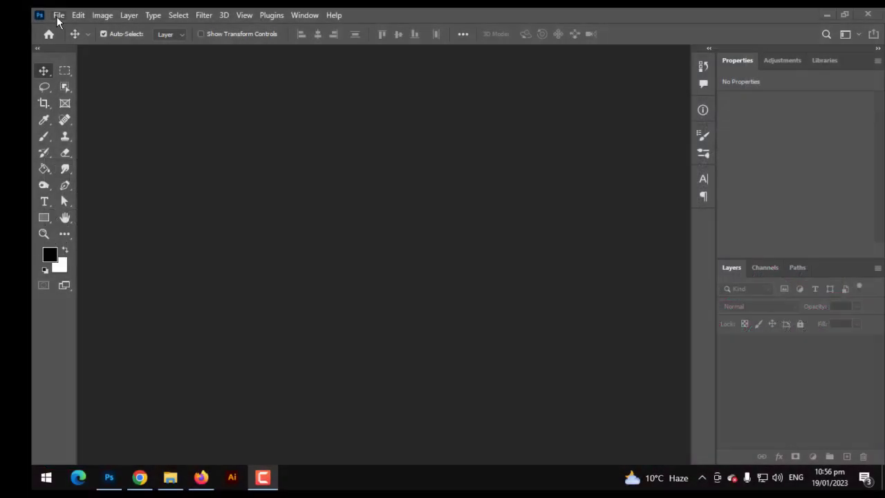
# - Create a new A4 portrait document (2480 × 3508 px, 300 ppi) from the Recent presets
pyautogui.click(59, 14)
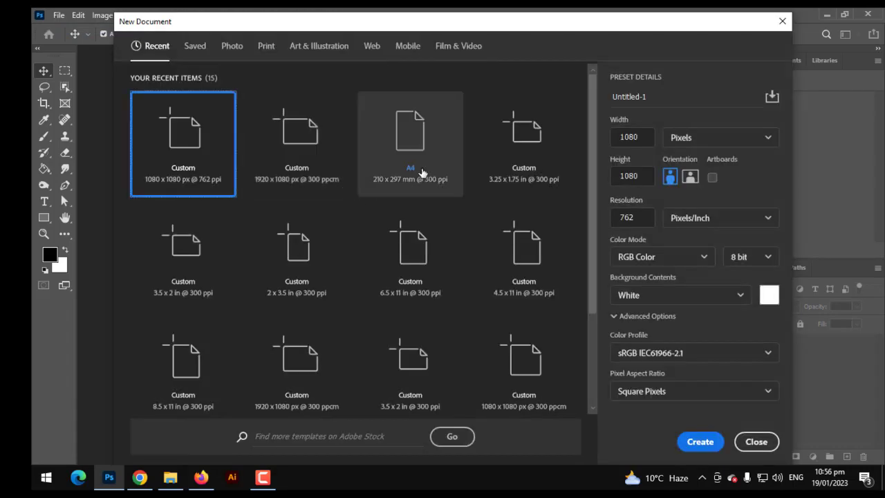
pyautogui.doubleClick(422, 172)
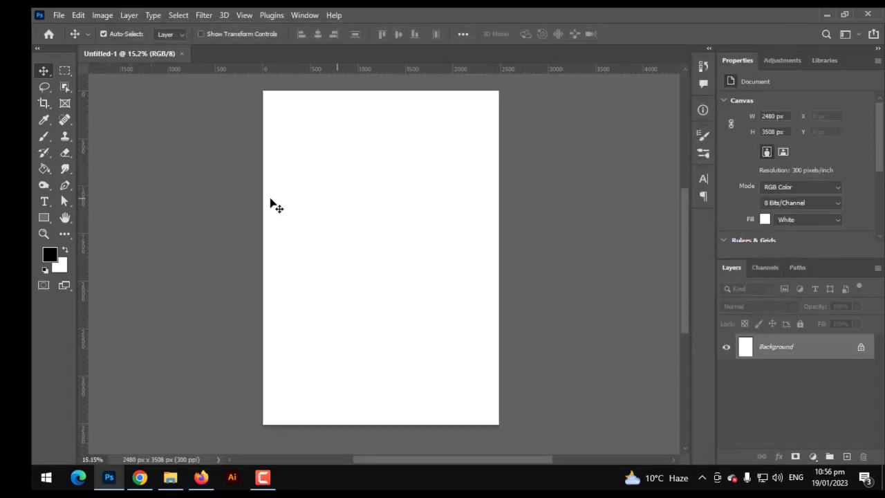
# - Draw a full-page rectangle shape layer and fill it white (#ffffff)
pyautogui.click(44, 217)
pyautogui.rightClick(46, 218)
pyautogui.click(83, 217)
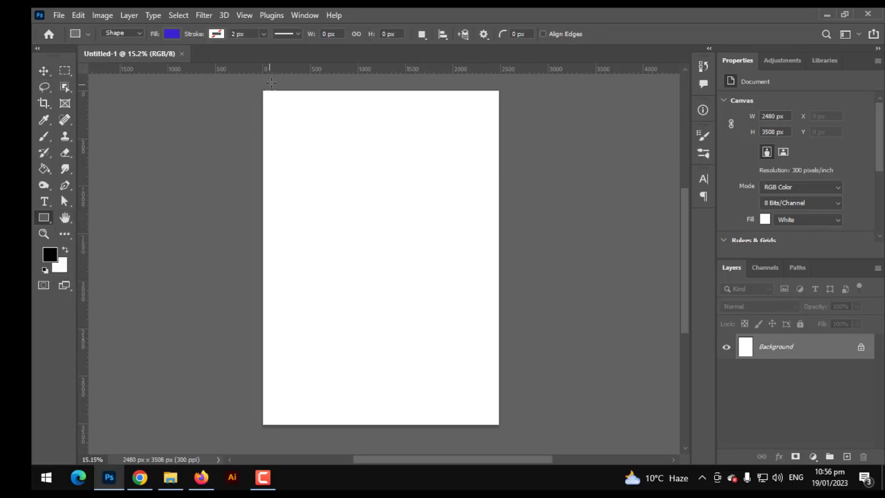
pyautogui.moveTo(260, 83); pyautogui.dragTo(502, 428)
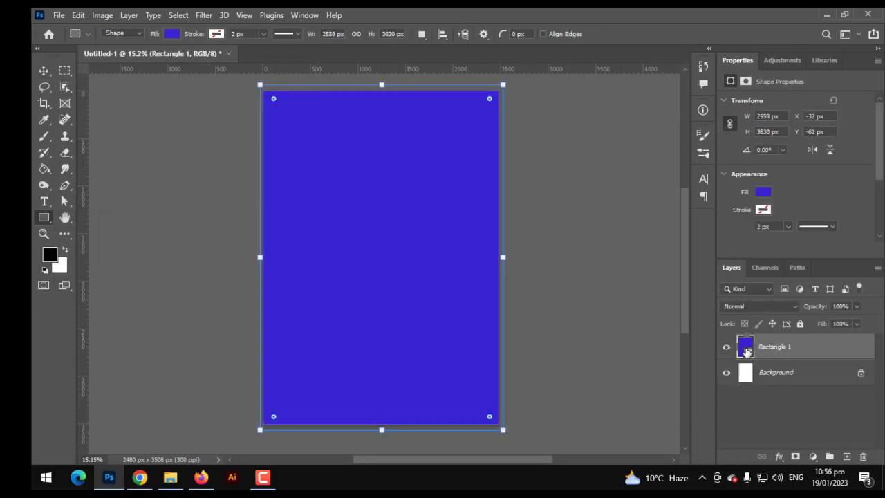
pyautogui.doubleClick(747, 348)
pyautogui.moveTo(579, 245); pyautogui.dragTo(553, 237)
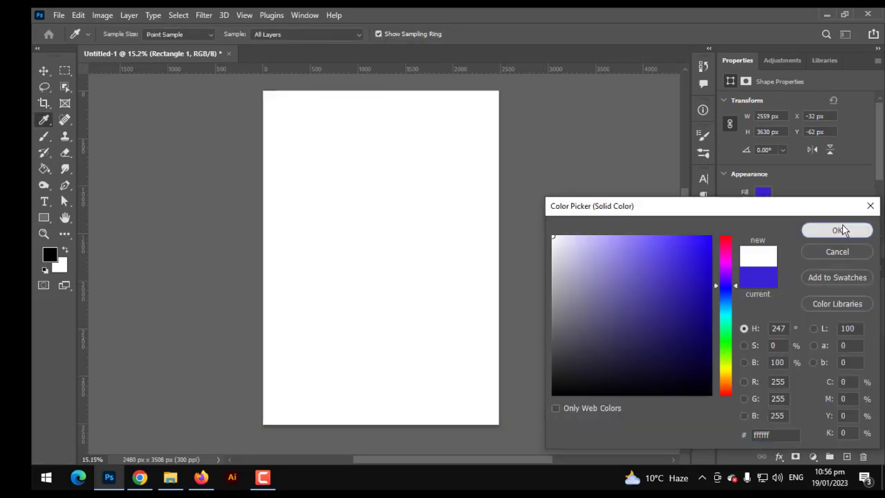
pyautogui.click(839, 230)
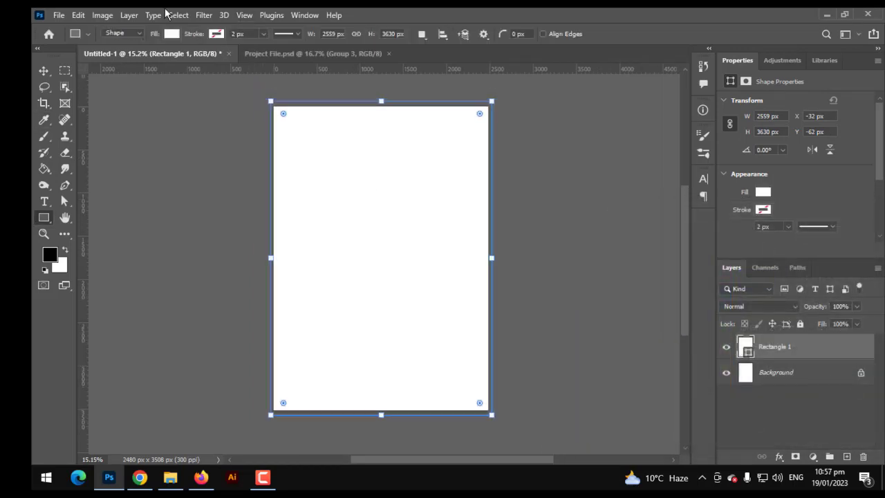
# - Switch from the Move tool to the Ellipse shape tool
pyautogui.click(43, 71)
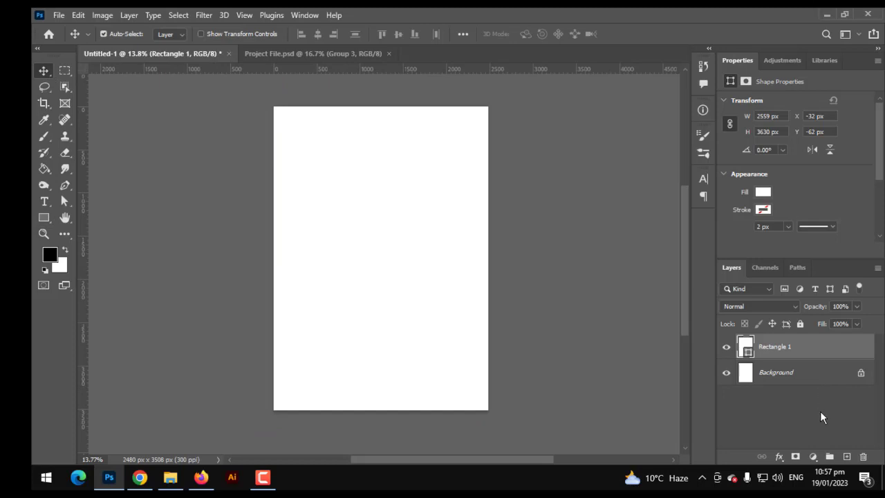
pyautogui.rightClick(45, 220)
pyautogui.click(90, 232)
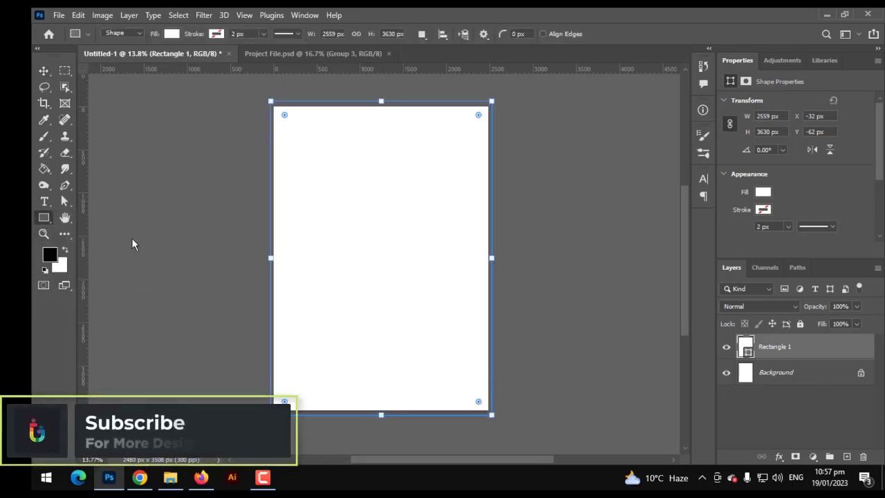
# - Draw a large blue circle and move it against the page's top-right edge
pyautogui.click(772, 395)
pyautogui.moveTo(372, 168)
pyautogui.mouseDown()
pyautogui.moveTo(584, 363)
pyautogui.moveTo(567, 361)
pyautogui.mouseUp()
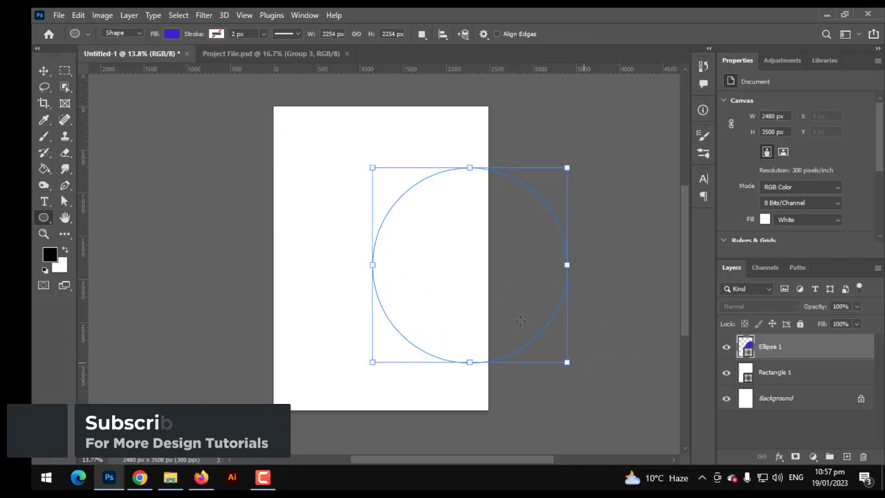
pyautogui.hotkey('ctrl', '+')
pyautogui.click(40, 69)
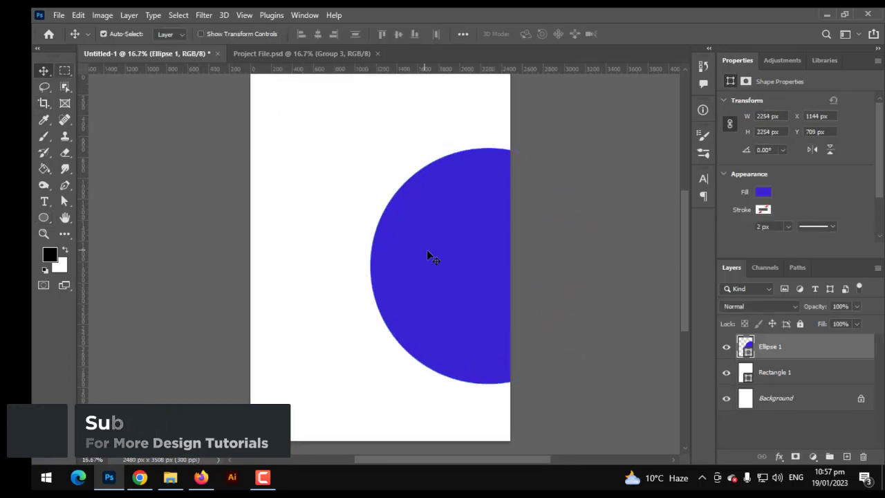
pyautogui.moveTo(427, 249); pyautogui.dragTo(441, 182)
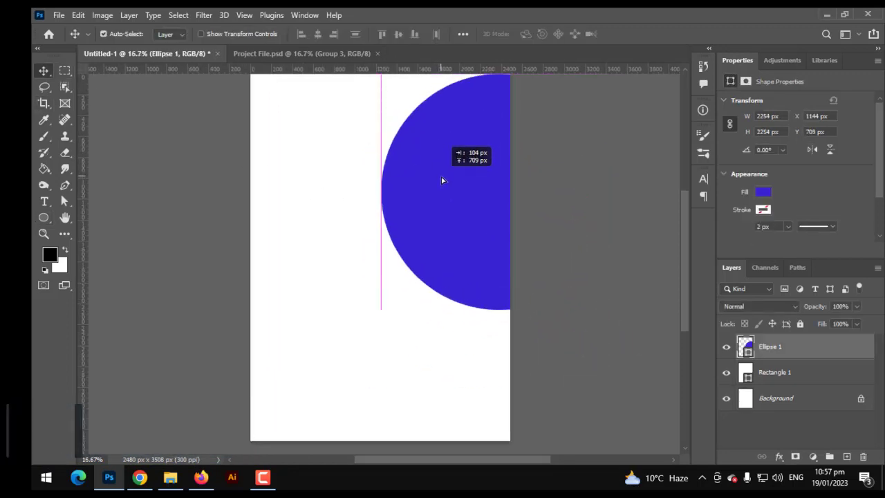
pyautogui.scroll(1, 440, 184)
pyautogui.moveTo(435, 207)
pyautogui.mouseDown()
pyautogui.moveTo(434, 217)
pyautogui.moveTo(442, 201)
pyautogui.mouseUp()
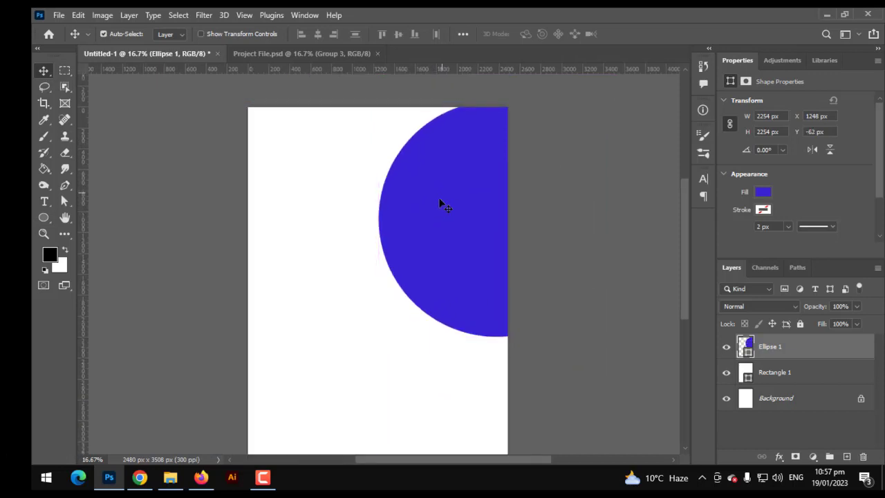
pyautogui.scroll(1, 389, 253)
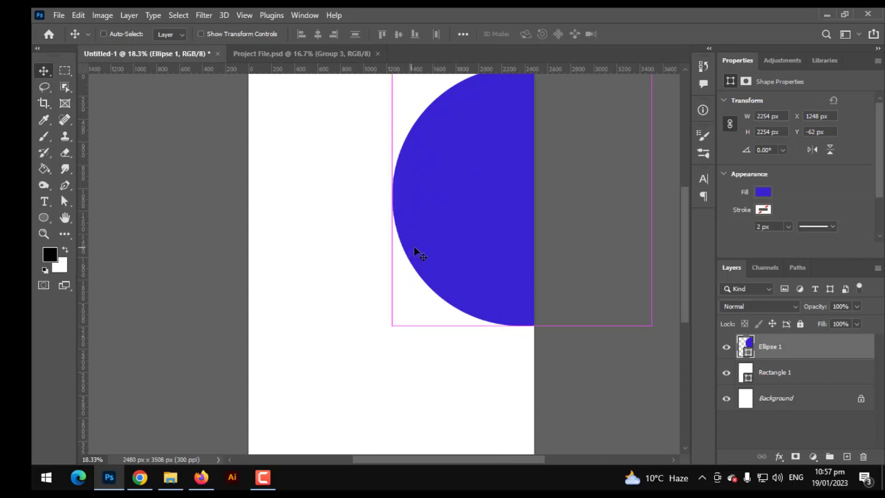
# - Enlarge the blue circle slightly with Free Transform and duplicate it
pyautogui.hotkey('ctrl', 't')
pyautogui.moveTo(392, 198)
pyautogui.mouseDown()
pyautogui.moveTo(374, 198)
pyautogui.moveTo(388, 199)
pyautogui.mouseUp()
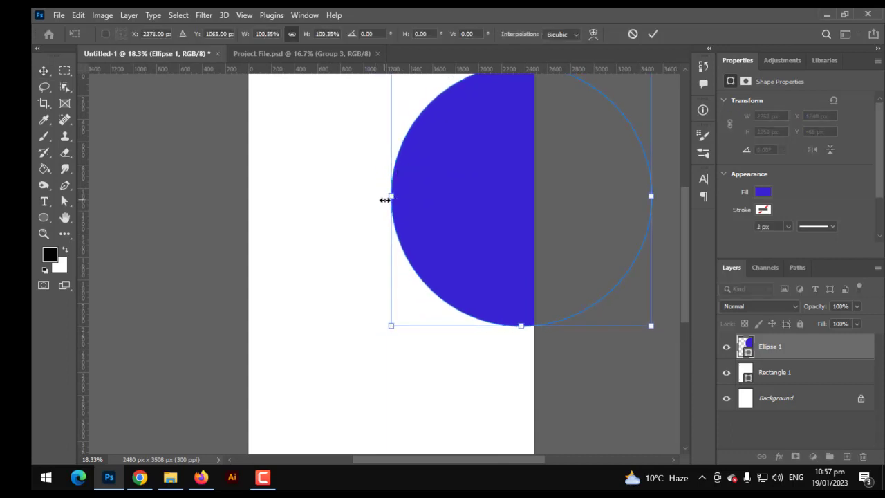
pyautogui.press('Return')
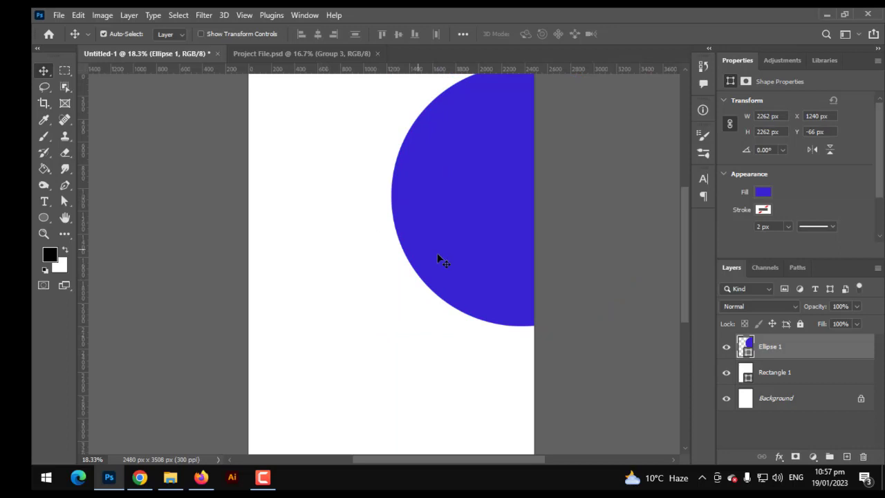
pyautogui.hotkey('ctrl', 'j')
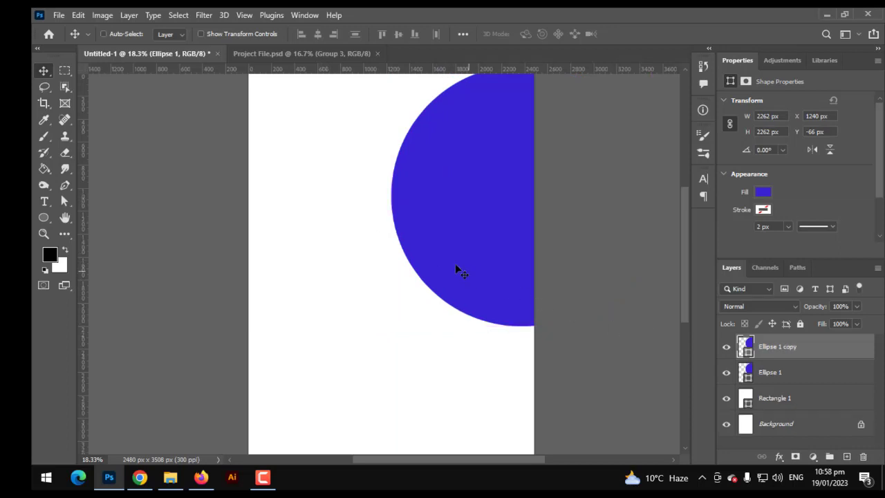
# - Scale down the circle copy and place it over the bottom-left corner, partly off-page
pyautogui.hotkey('ctrl', 't')
pyautogui.scroll(-2, 406, 238)
pyautogui.moveTo(454, 236); pyautogui.dragTo(290, 419)
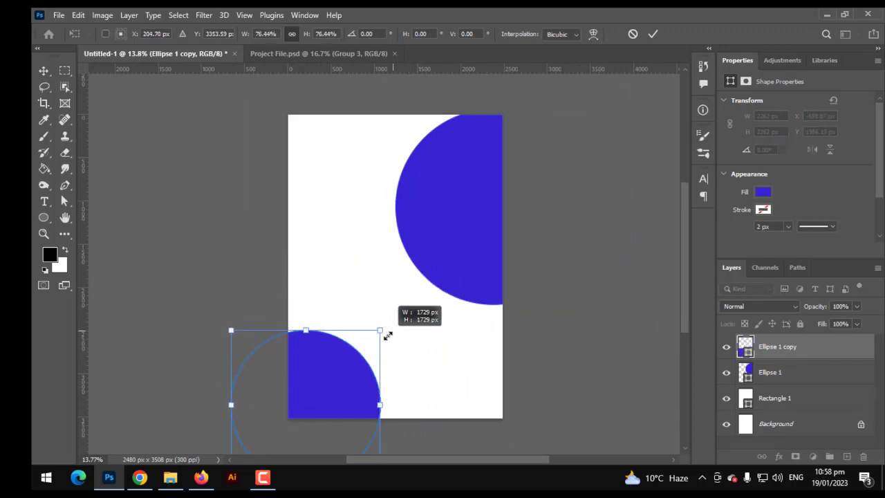
pyautogui.moveTo(421, 286); pyautogui.dragTo(380, 330)
pyautogui.moveTo(328, 376); pyautogui.dragTo(310, 388)
pyautogui.moveTo(362, 341); pyautogui.dragTo(419, 310)
pyautogui.moveTo(344, 373); pyautogui.dragTo(338, 372)
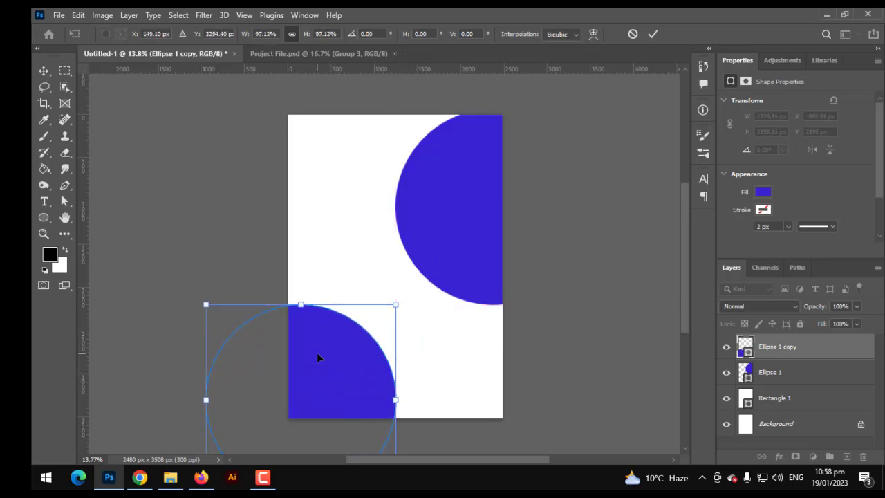
pyautogui.press('Return')
pyautogui.scroll(1, 318, 356)
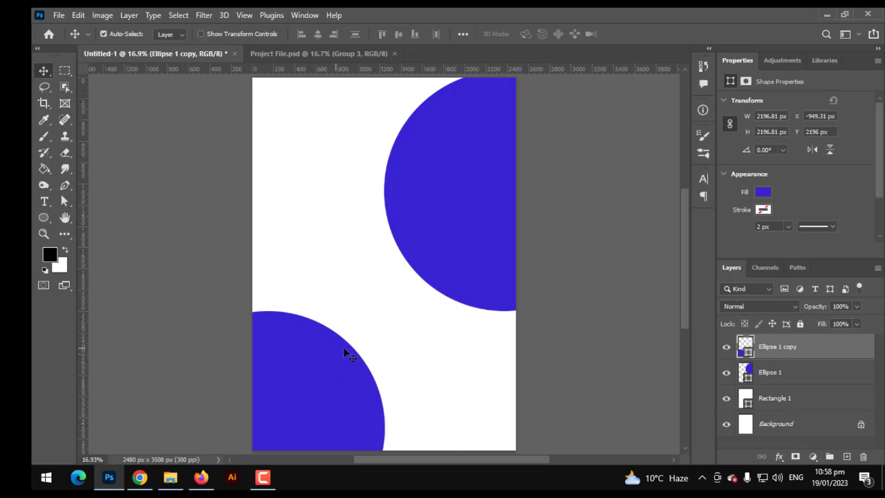
pyautogui.scroll(2, 279, 322)
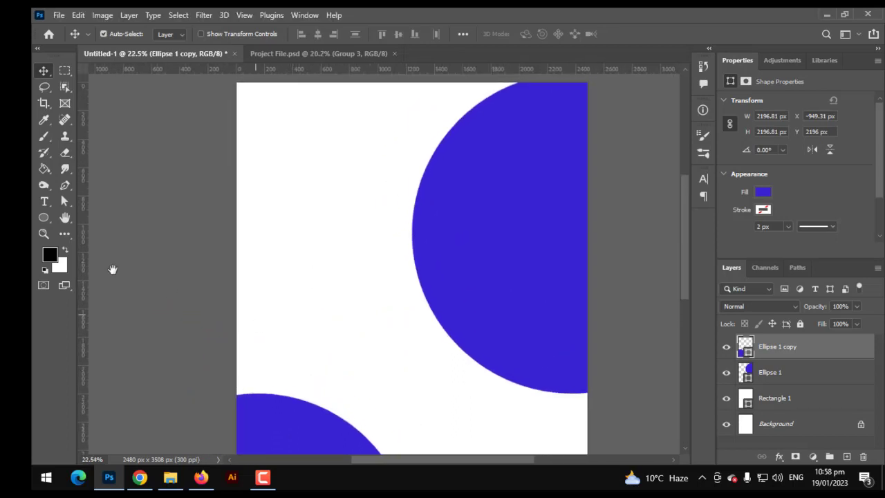
# - Add a red BUILD YOUR BODY text layer on the page's left side
pyautogui.click(41, 205)
pyautogui.click(280, 253)
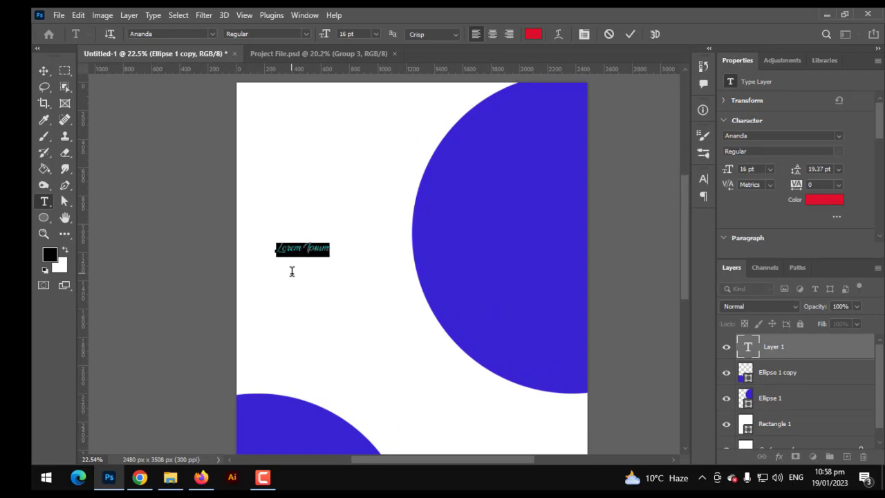
pyautogui.write('BRX')
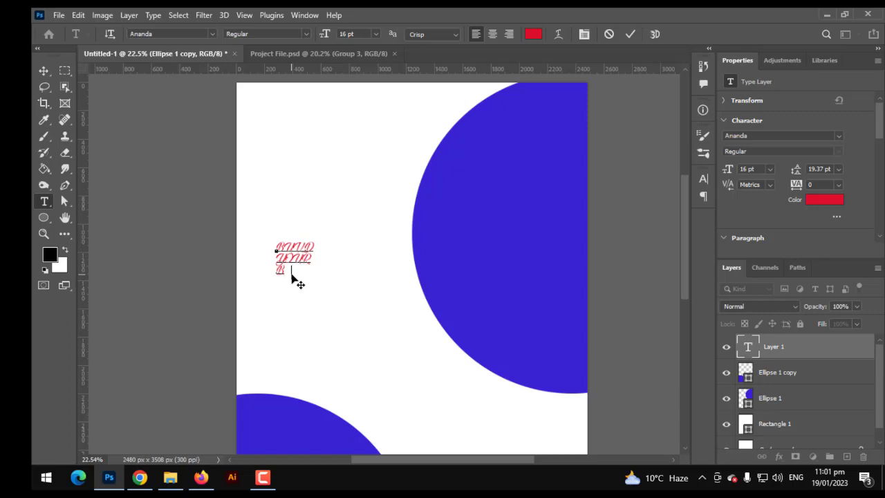
pyautogui.hotkey('ctrl', 'a')
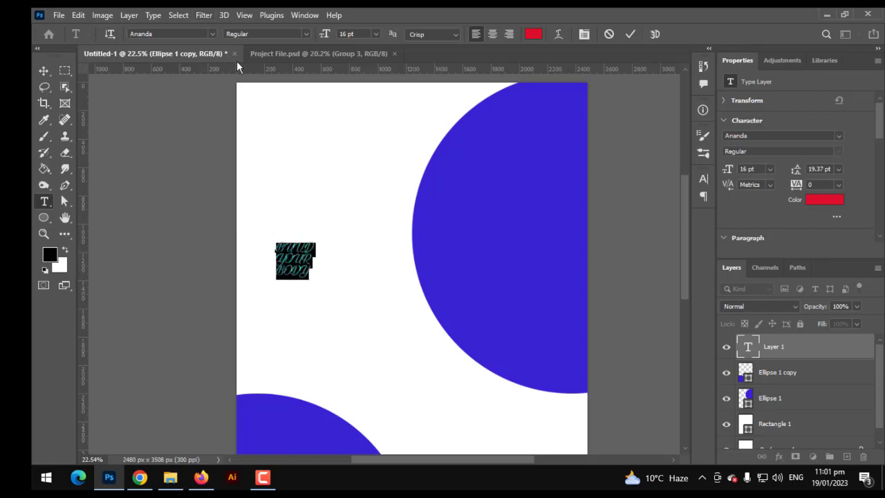
# - Set the headline font to Montserrat Black
pyautogui.click(213, 34)
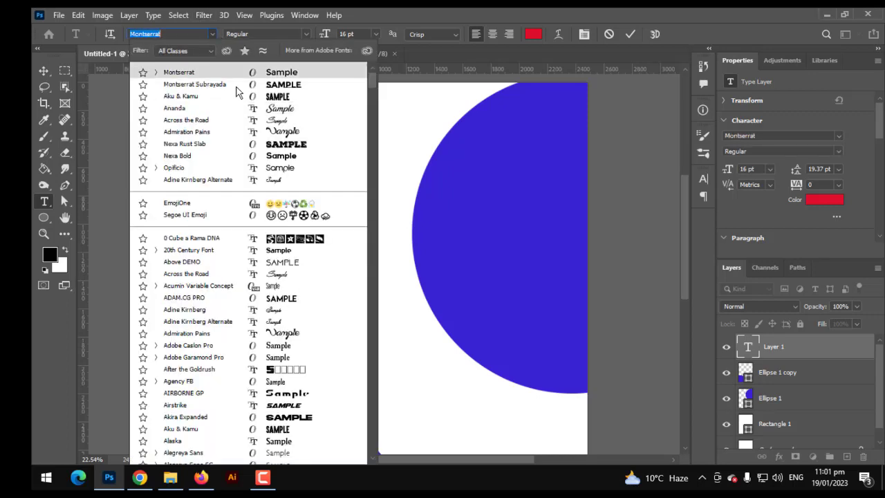
pyautogui.click(238, 75)
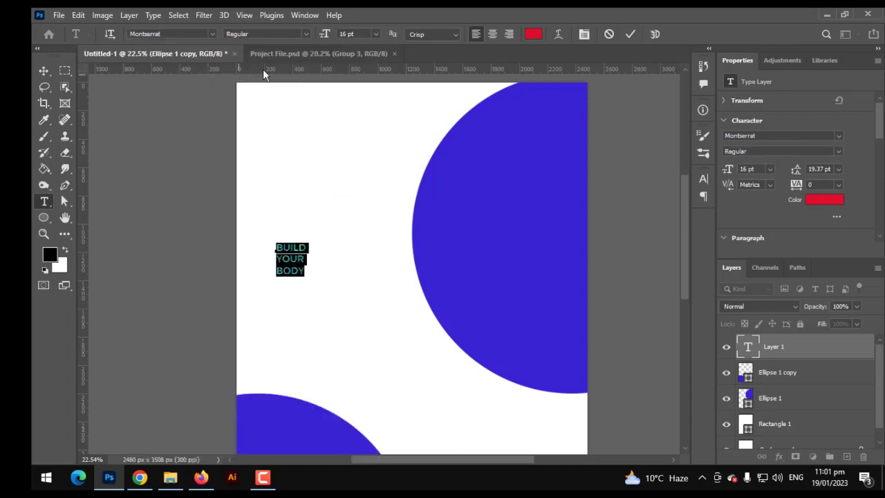
pyautogui.click(306, 34)
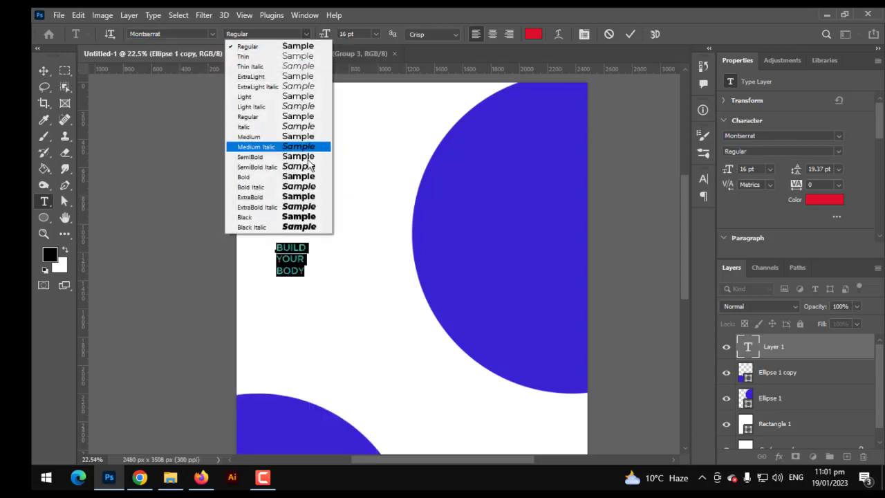
pyautogui.click(308, 218)
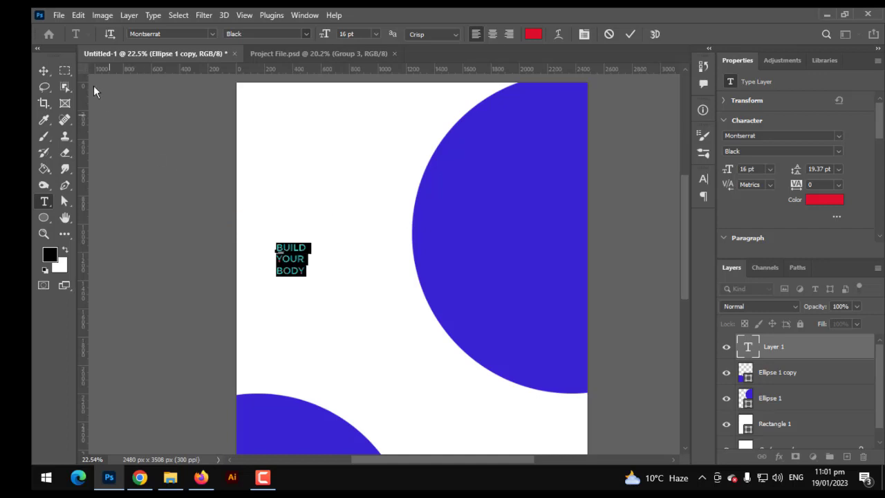
pyautogui.click(43, 71)
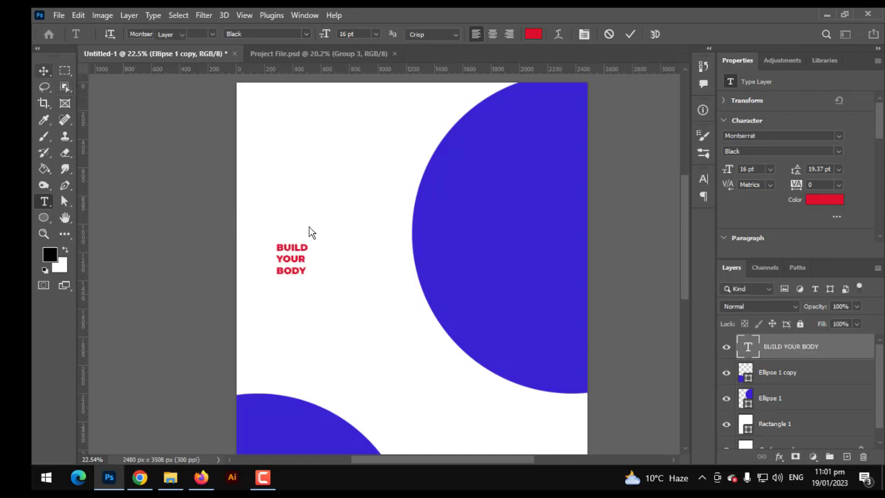
pyautogui.hotkey('ctrl', 't')
# - Enlarge the BUILD YOUR BODY headline and place it at the upper left
pyautogui.moveTo(409, 132); pyautogui.dragTo(423, 115)
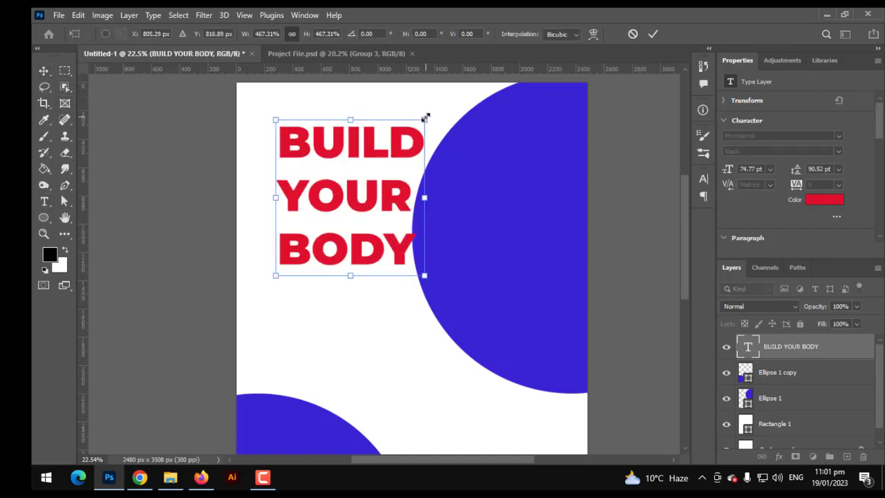
pyautogui.moveTo(350, 183); pyautogui.dragTo(348, 198)
pyautogui.moveTo(406, 158); pyautogui.dragTo(386, 175)
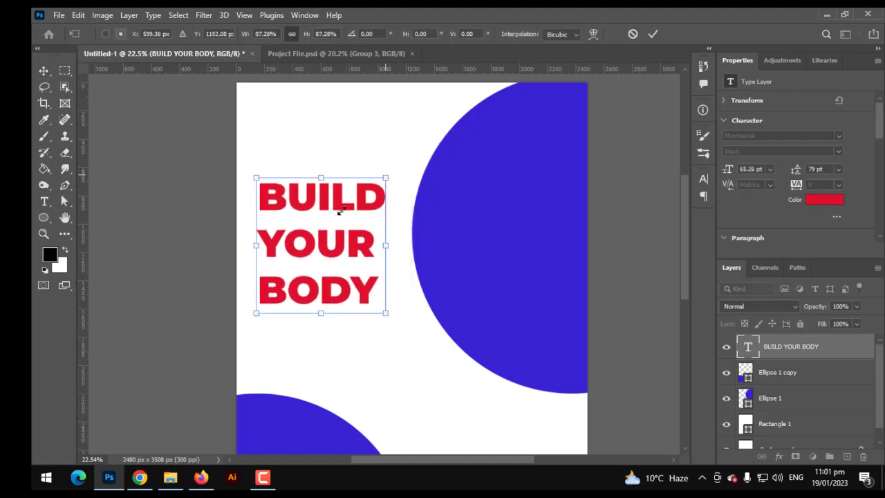
pyautogui.moveTo(340, 203)
pyautogui.mouseDown()
pyautogui.moveTo(353, 200)
pyautogui.moveTo(346, 190)
pyautogui.mouseUp()
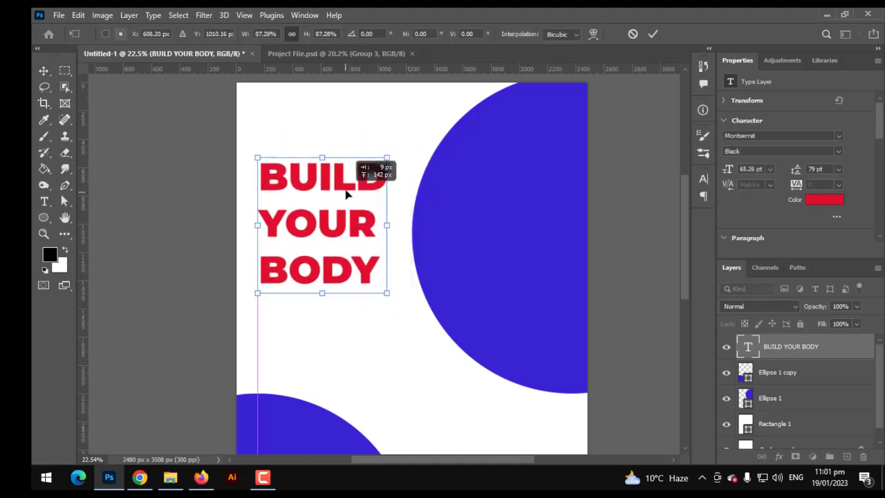
# - Nudge the top blue circle right and up, then widen the headline
pyautogui.moveTo(473, 261); pyautogui.dragTo(489, 254)
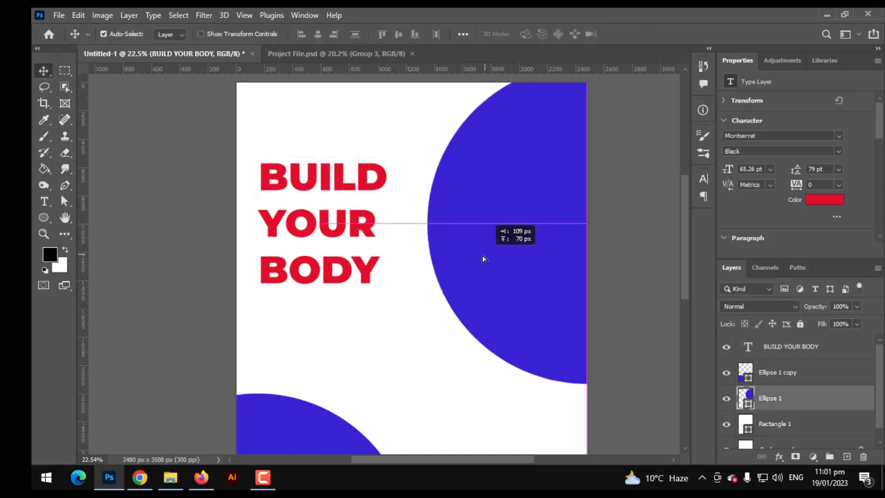
pyautogui.click(347, 227)
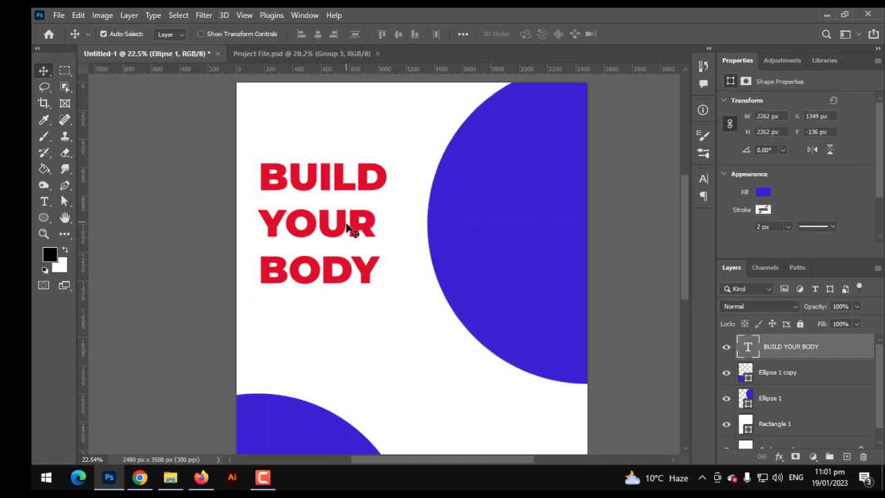
pyautogui.hotkey('ctrl', 't')
pyautogui.moveTo(385, 225); pyautogui.dragTo(403, 235)
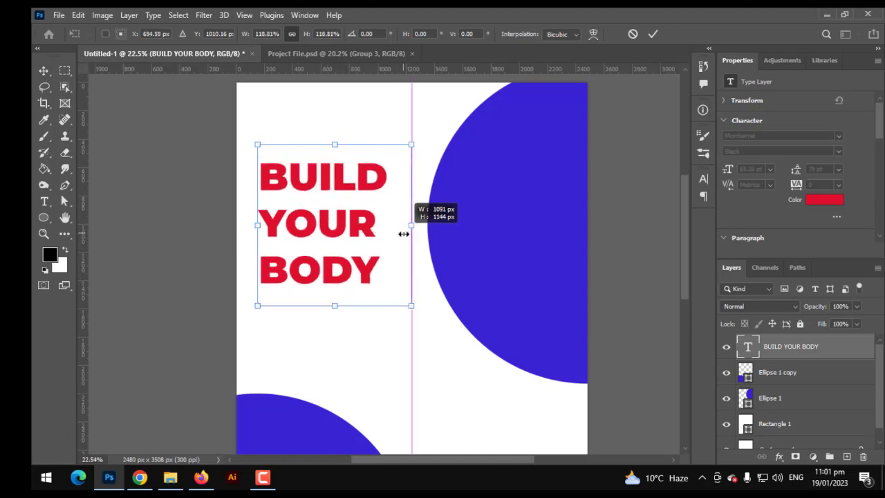
pyautogui.press('Return')
pyautogui.moveTo(349, 230); pyautogui.dragTo(357, 231)
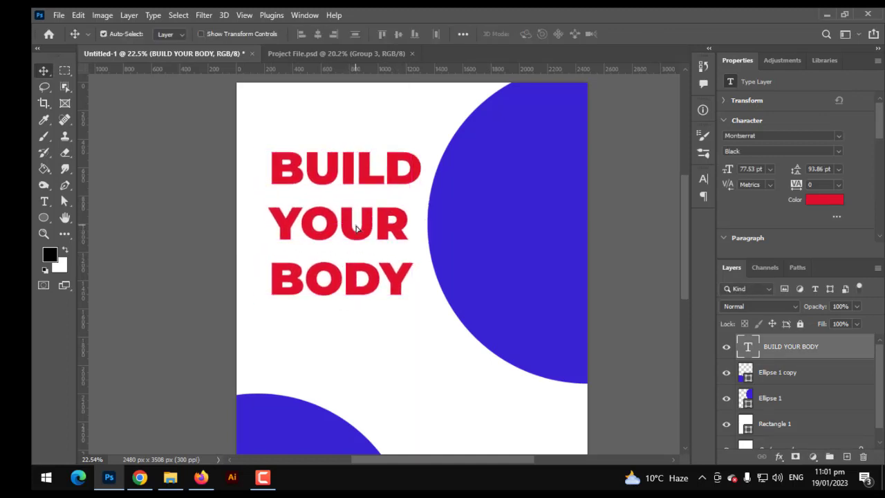
# - Stretch the headline slightly wider again and centre the view on it
pyautogui.hotkey('ctrl', '0')
pyautogui.scroll(3, 325, 179)
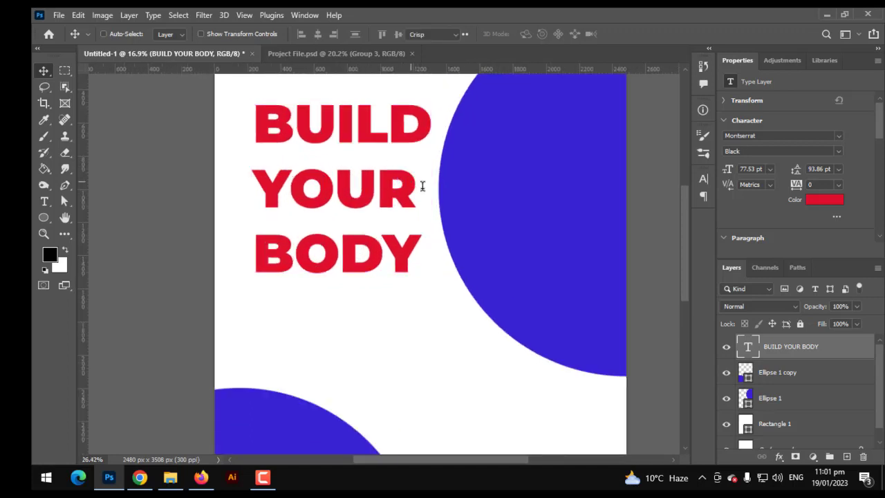
pyautogui.press('t')
pyautogui.press('v')
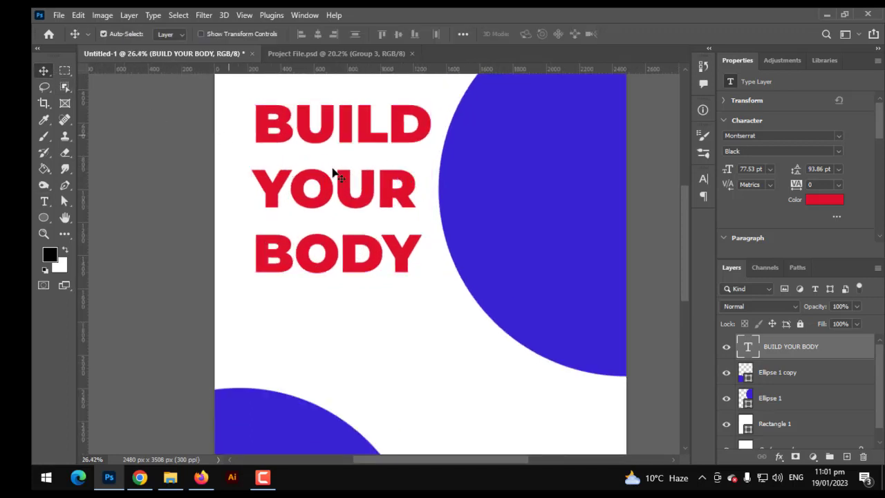
pyautogui.hotkey('ctrl', 't')
pyautogui.moveTo(423, 194); pyautogui.dragTo(417, 194)
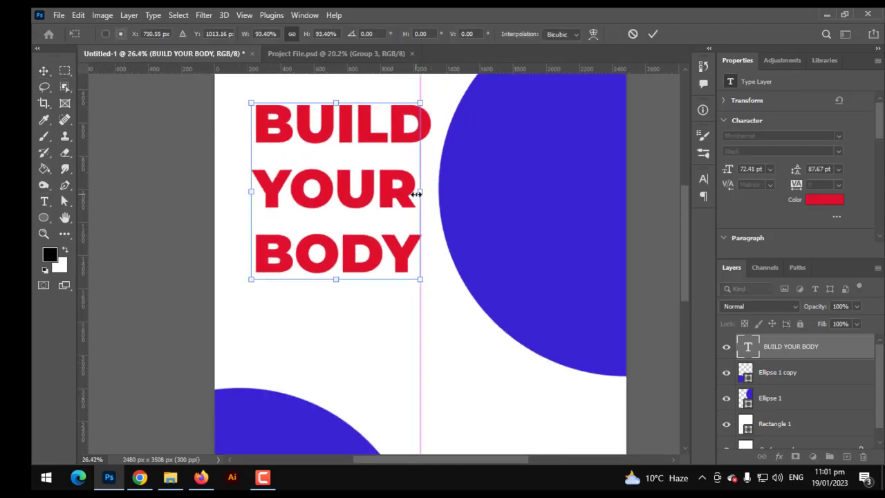
pyautogui.press('Return')
pyautogui.moveTo(389, 236)
pyautogui.mouseDown()
pyautogui.moveTo(370, 296)
pyautogui.moveTo(313, 273)
pyautogui.mouseUp()
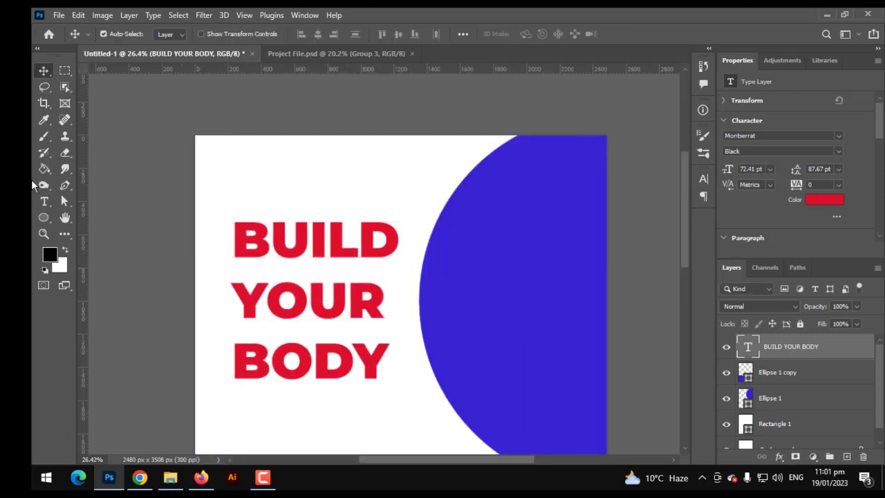
# - Set the headline's leading to 78 pt so its three lines sit closer
pyautogui.click(44, 201)
pyautogui.click(281, 247)
pyautogui.moveTo(232, 242); pyautogui.dragTo(438, 365)
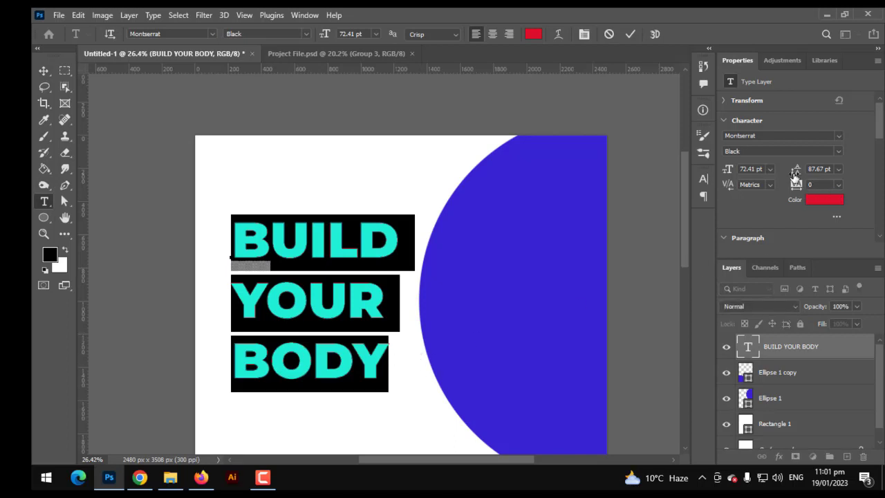
pyautogui.moveTo(795, 177); pyautogui.dragTo(788, 178)
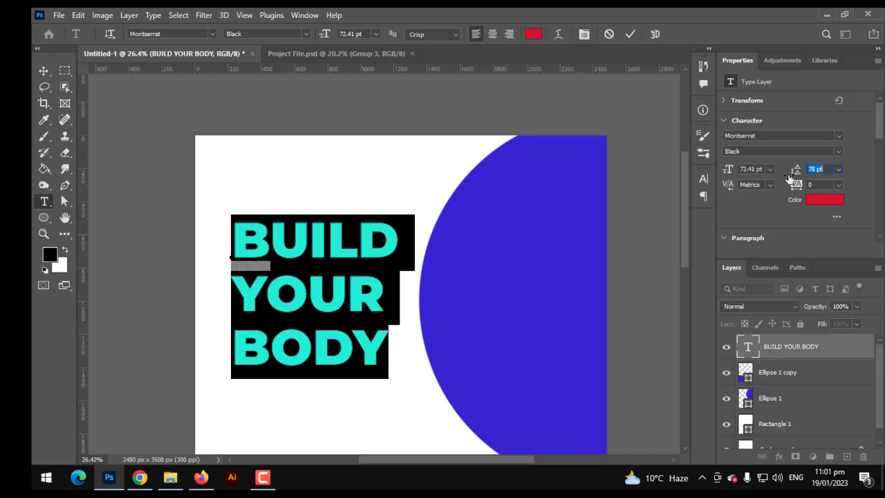
pyautogui.click(37, 70)
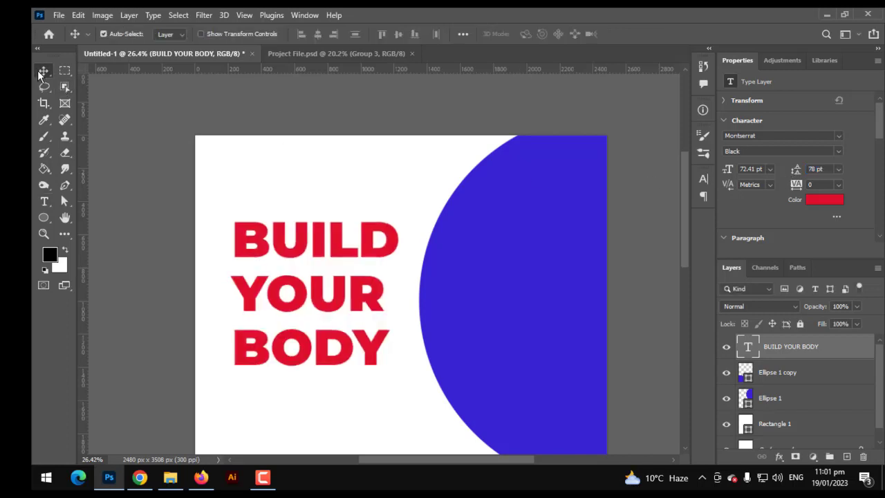
pyautogui.hotkey('ctrl', '0')
# - Colour the words BUILD YOUR crimson (#ca0047)
pyautogui.click(44, 169)
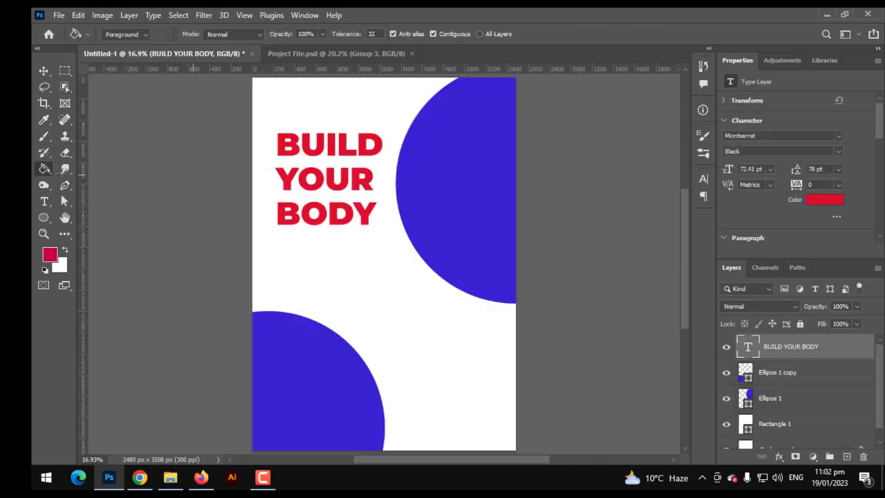
pyautogui.click(42, 200)
pyautogui.moveTo(277, 138); pyautogui.dragTo(333, 177)
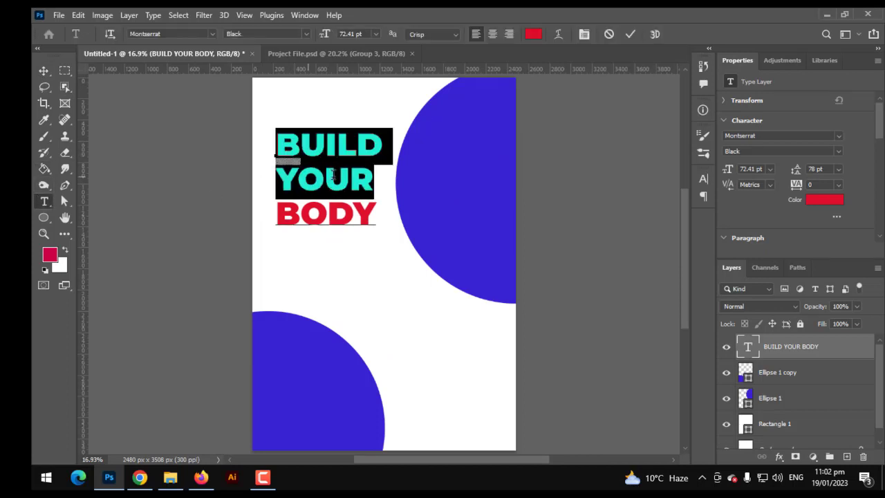
pyautogui.click(534, 33)
pyautogui.write('ca0047')
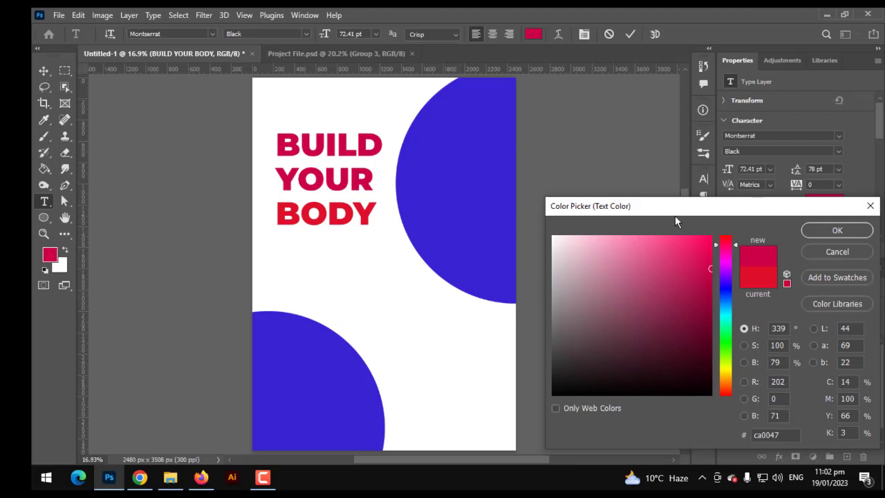
pyautogui.press('Return')
# - Colour the word BODY near-black (#1d1d1d)
pyautogui.moveTo(277, 215); pyautogui.dragTo(376, 216)
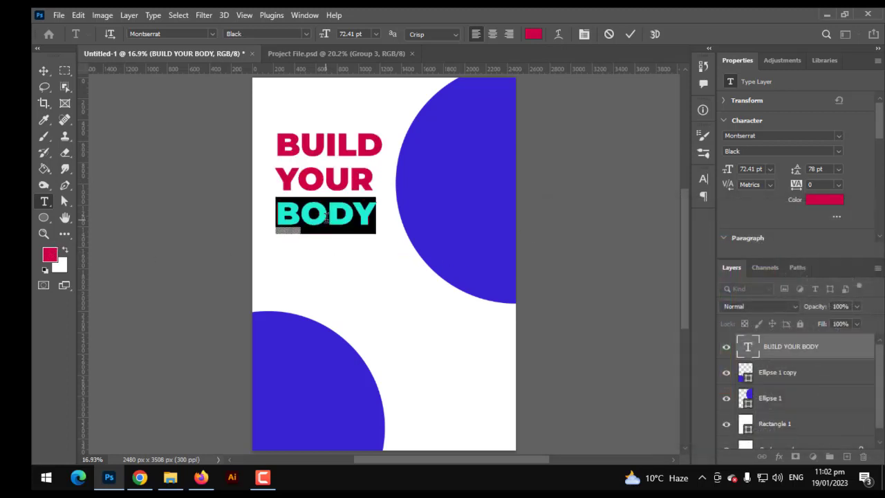
pyautogui.click(533, 34)
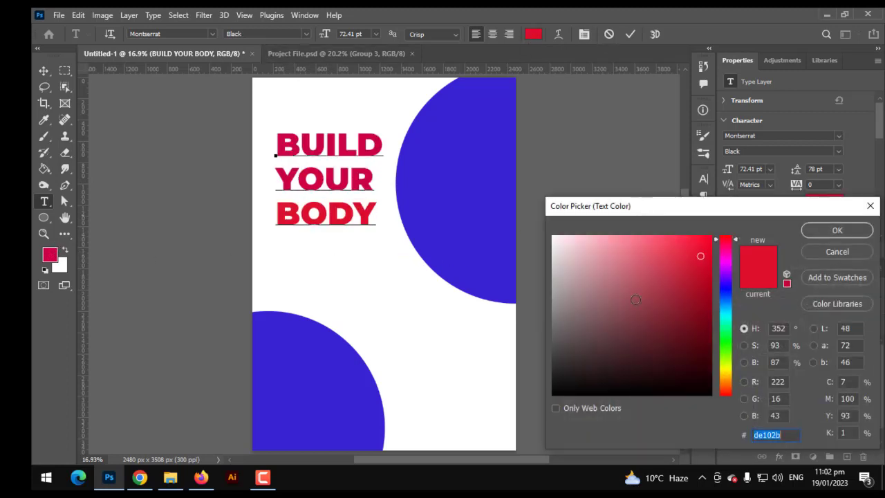
pyautogui.moveTo(569, 334); pyautogui.dragTo(528, 378)
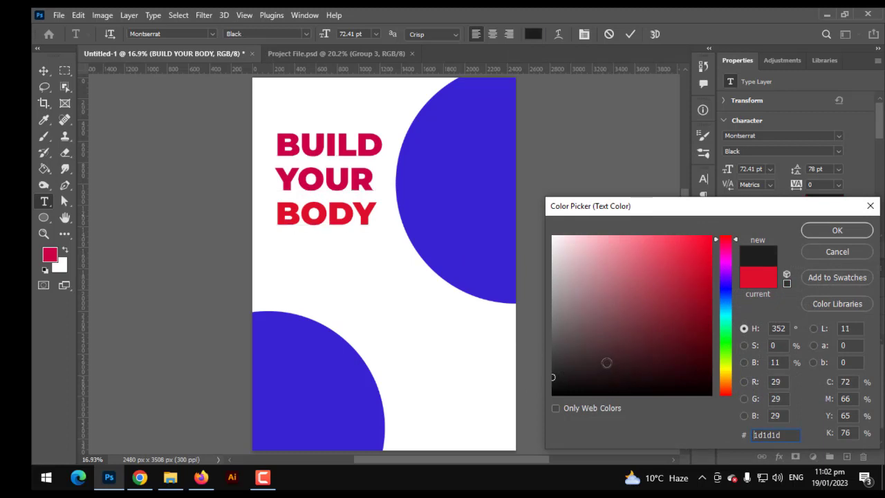
pyautogui.click(825, 236)
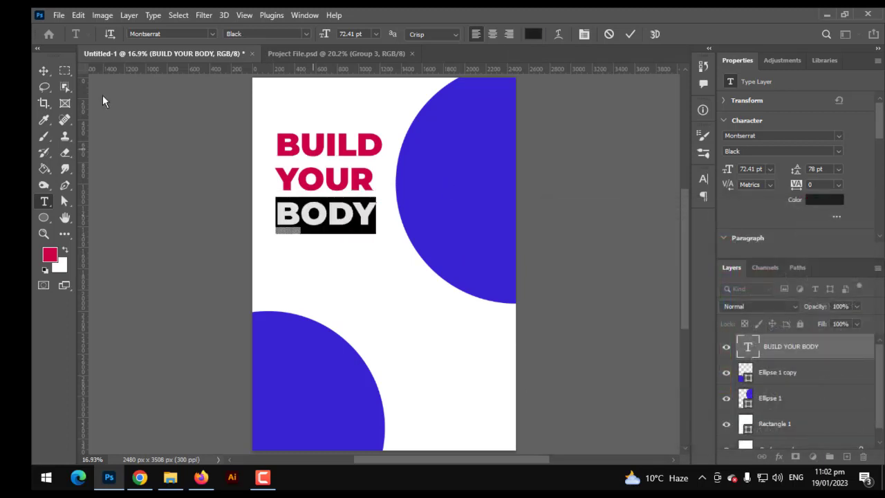
pyautogui.click(43, 72)
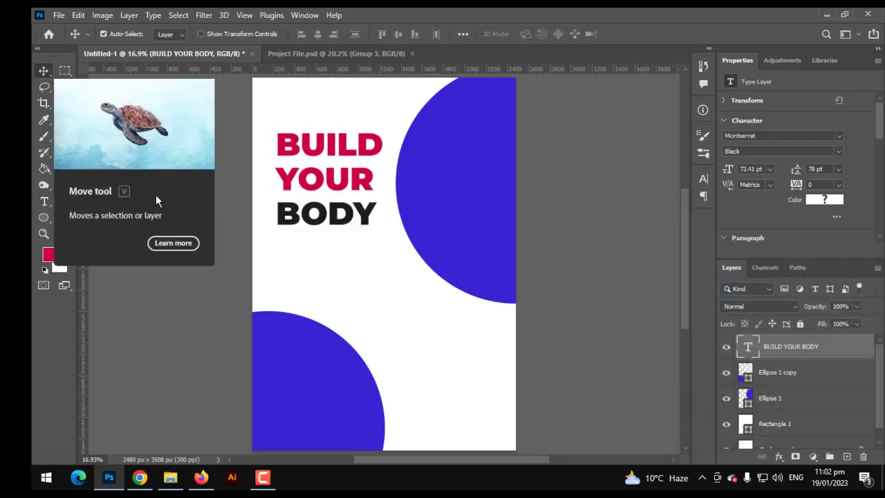
# - Paste a Lorem ipsum body paragraph and place it under BODY
pyautogui.click(235, 285)
pyautogui.scroll(1, 264, 245)
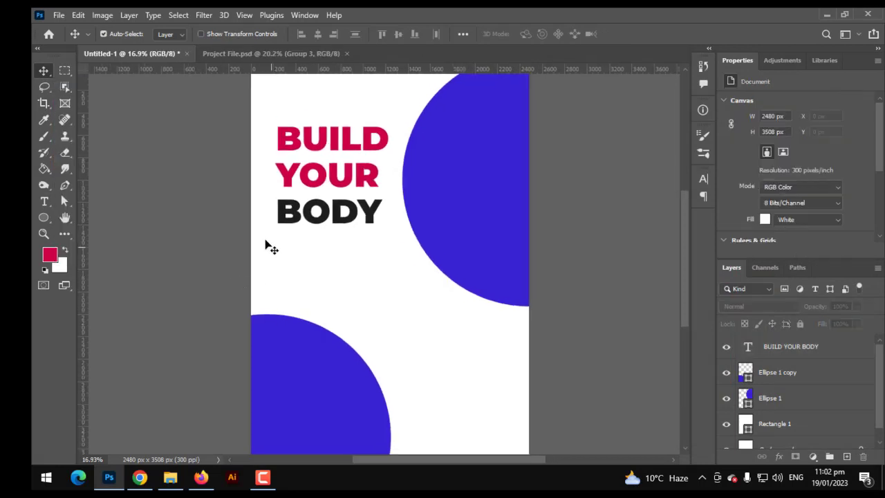
pyautogui.scroll(2, 287, 211)
pyautogui.scroll(1, 290, 214)
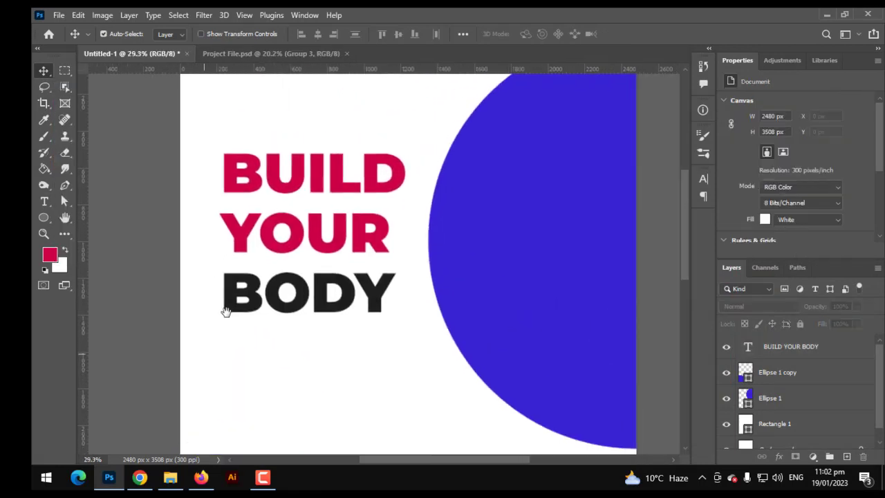
pyautogui.click(364, 253)
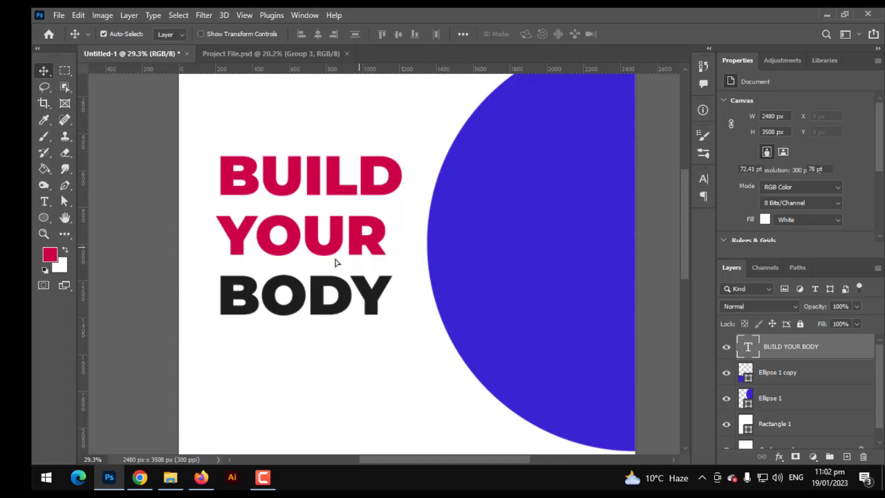
pyautogui.hotkey('ctrl', '0')
pyautogui.hotkey('ctrl', 'v')
pyautogui.scroll(1, 339, 251)
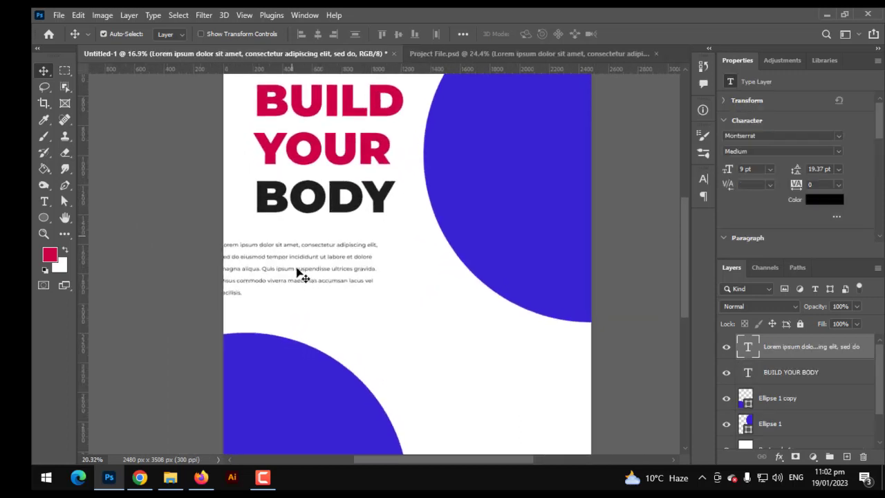
pyautogui.scroll(1, 299, 275)
pyautogui.moveTo(291, 247); pyautogui.dragTo(332, 227)
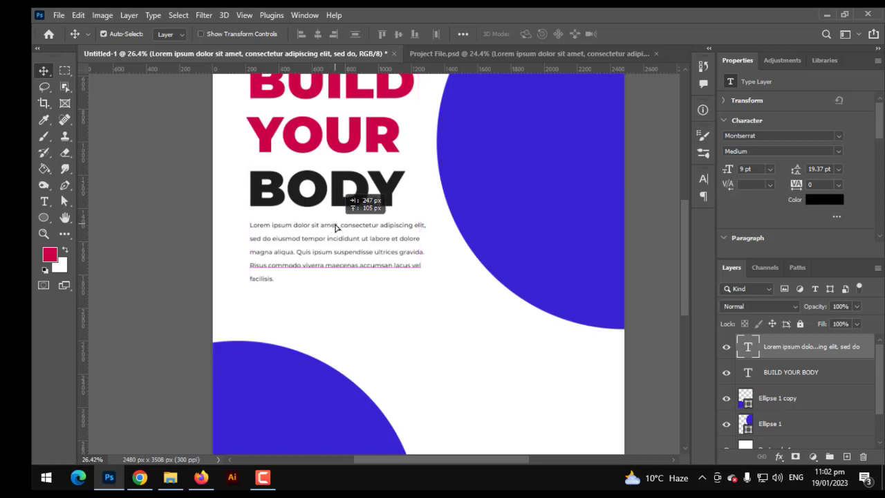
pyautogui.moveTo(335, 228); pyautogui.dragTo(333, 228)
pyautogui.scroll(-1, 387, 187)
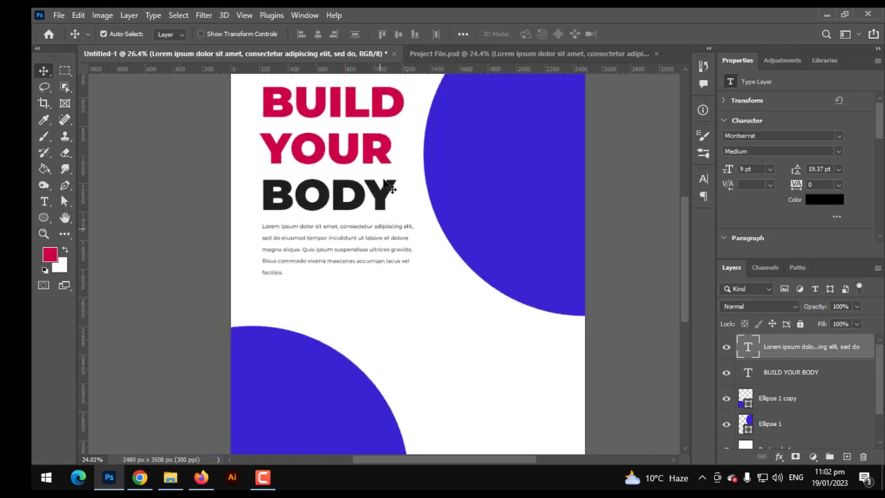
pyautogui.scroll(-1, 372, 237)
# - Shrink the headline slightly and move the paragraph up just beneath BODY
pyautogui.click(366, 239)
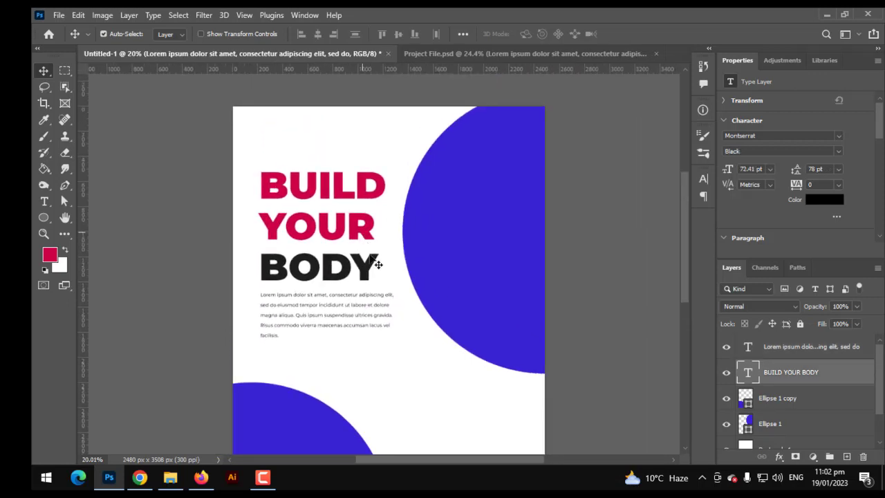
pyautogui.hotkey('ctrl', 't')
pyautogui.moveTo(382, 289); pyautogui.dragTo(367, 263)
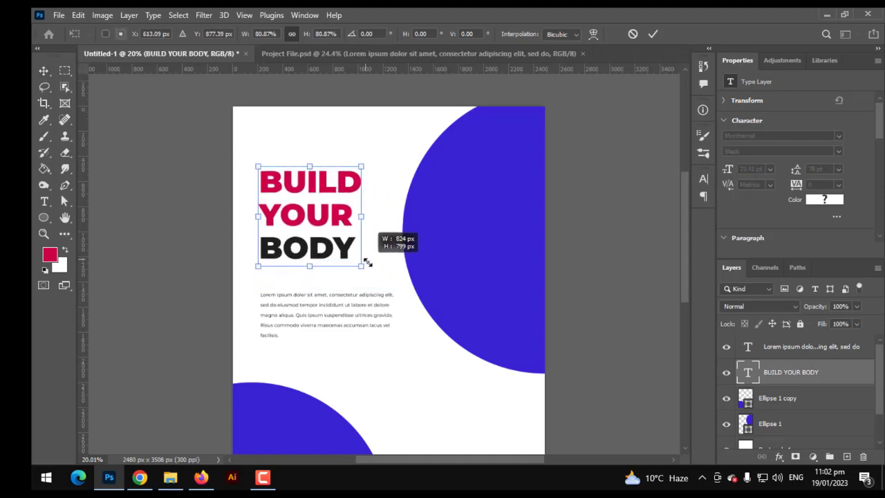
pyautogui.press('Return')
pyautogui.click(298, 299)
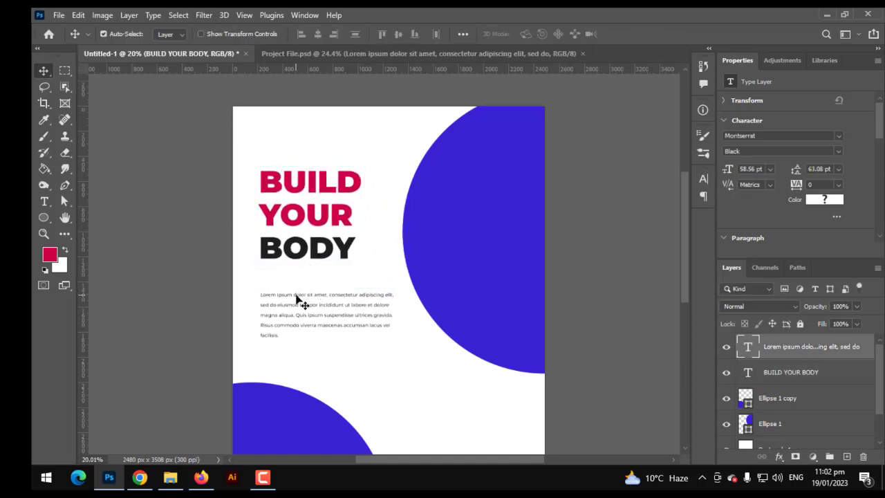
pyautogui.moveTo(298, 299); pyautogui.dragTo(295, 274)
pyautogui.scroll(-1, 292, 274)
pyautogui.scroll(2, 331, 233)
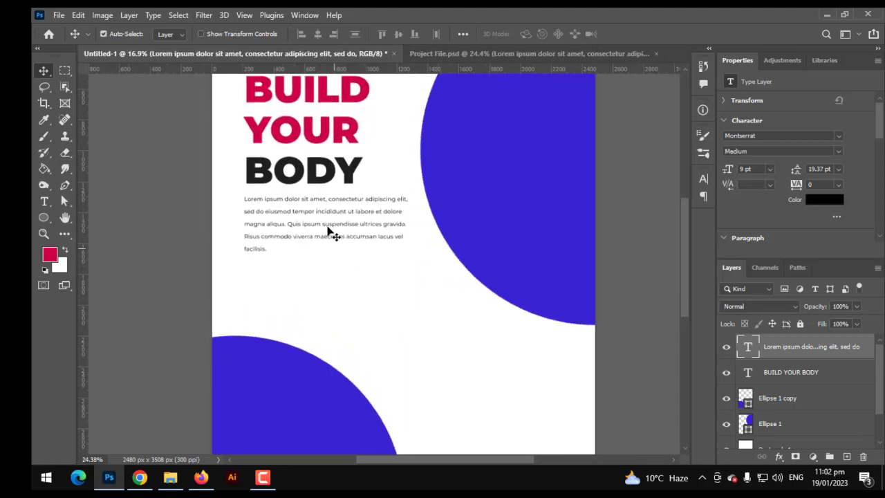
pyautogui.scroll(2, 331, 232)
pyautogui.scroll(-1, 316, 302)
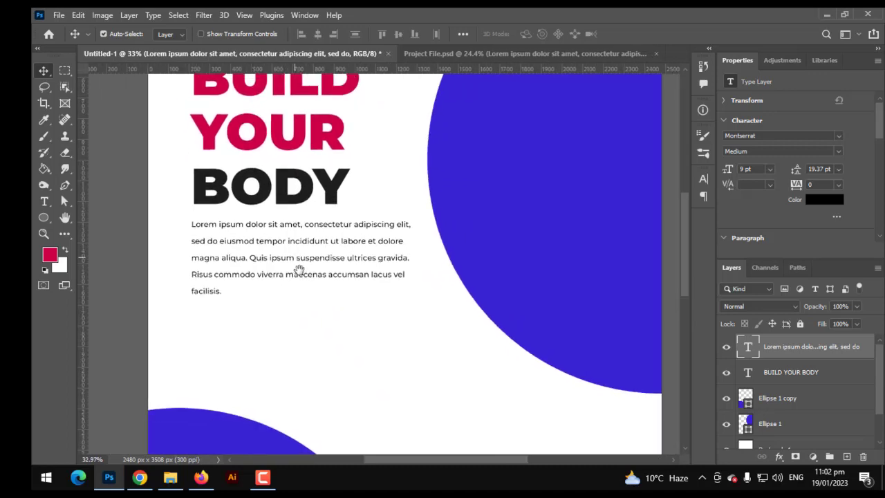
# - Draw a red rectangle, round it into a pill, and position it under the paragraph
pyautogui.scroll(1, 264, 258)
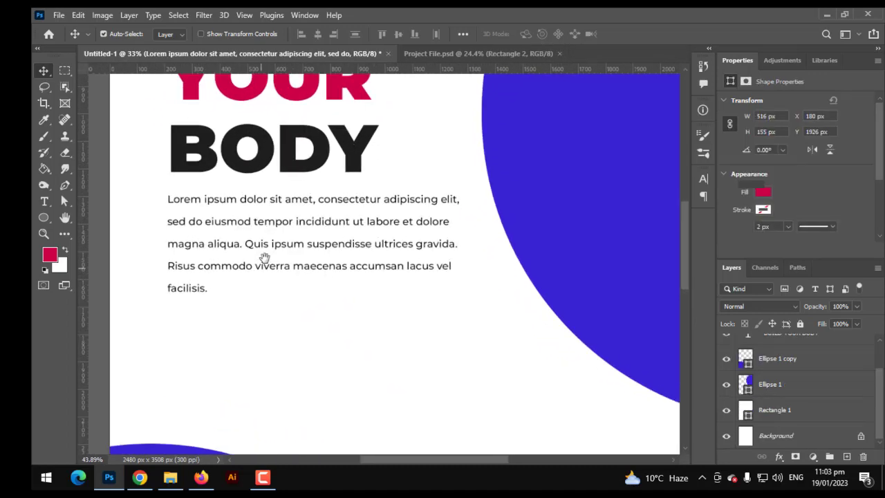
pyautogui.click(43, 217)
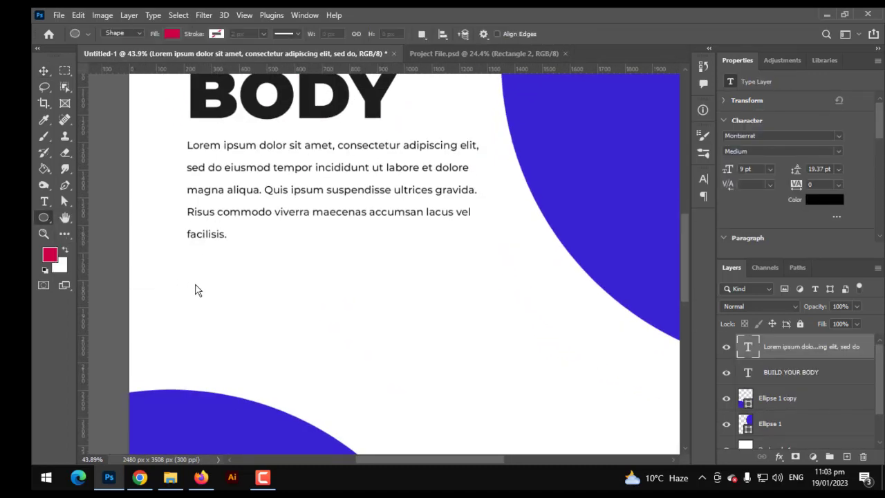
pyautogui.hotkey('shift', 'u')
pyautogui.moveTo(195, 291); pyautogui.dragTo(320, 326)
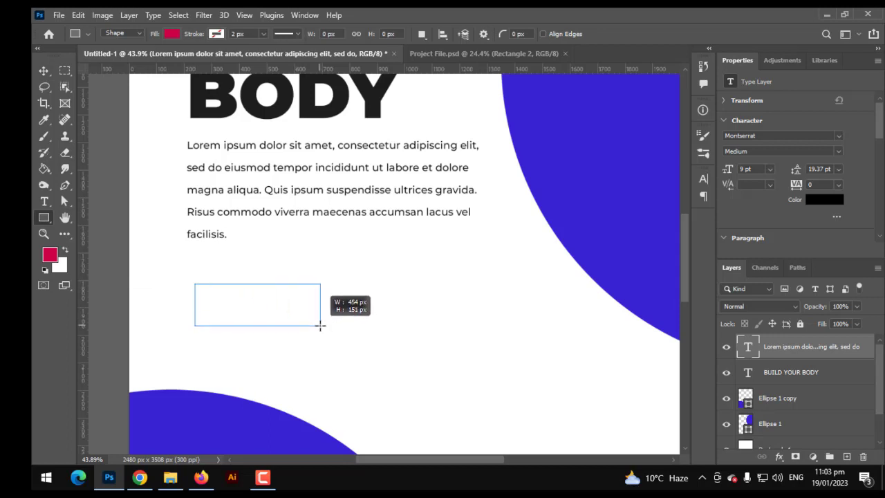
pyautogui.moveTo(225, 300); pyautogui.dragTo(299, 313)
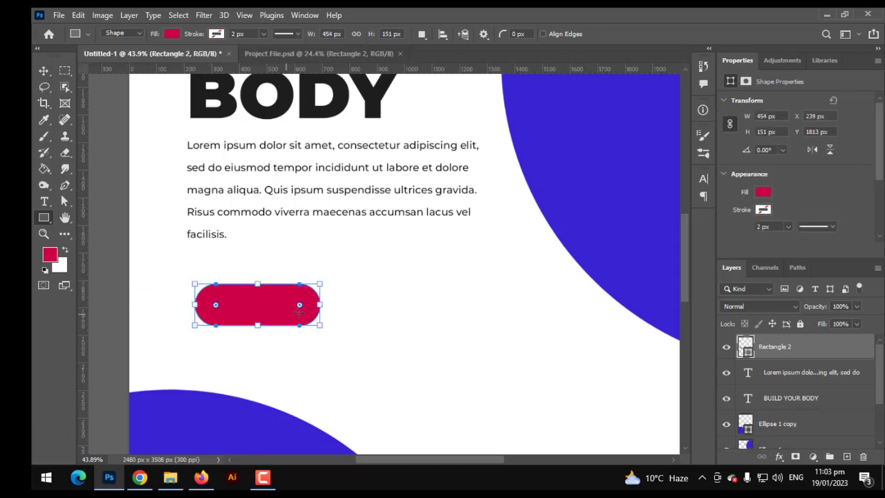
pyautogui.click(44, 71)
pyautogui.moveTo(247, 322); pyautogui.dragTo(239, 302)
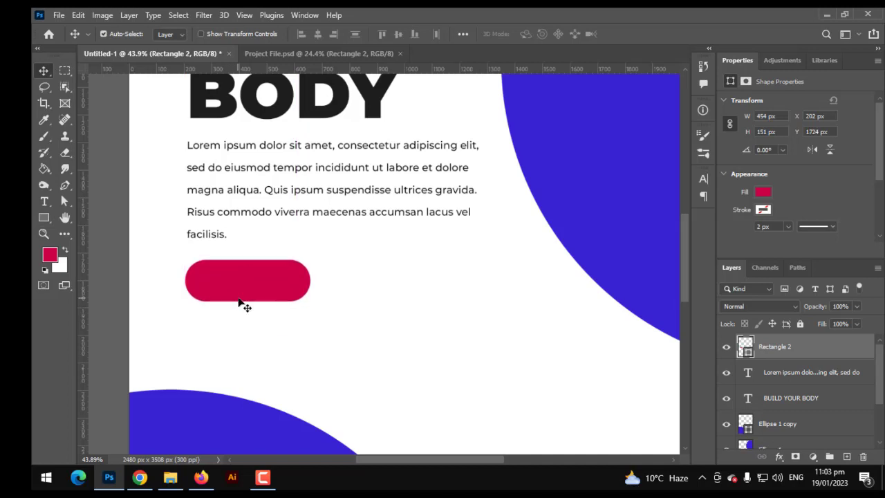
pyautogui.hscroll(2, 224, 310)
pyautogui.scroll(1, 223, 310)
pyautogui.scroll(2, 191, 247)
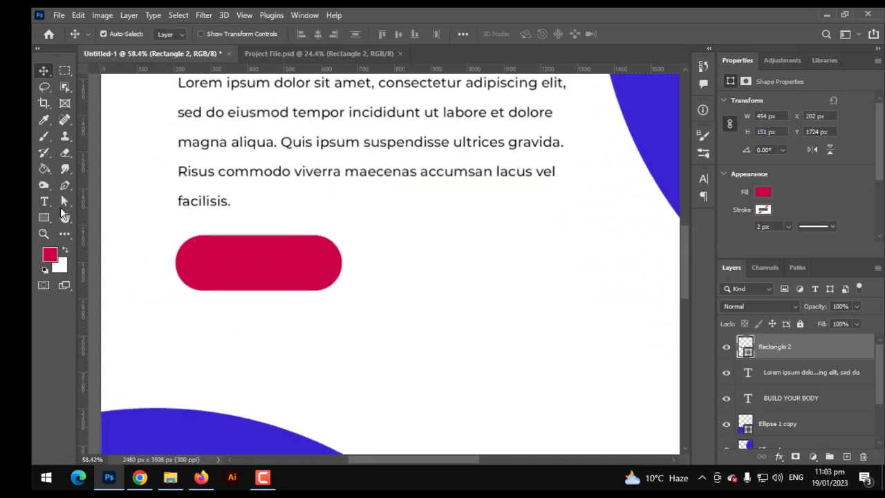
# - Add a 'FREE TRAIL' text line below the red pill
pyautogui.press('t')
pyautogui.click(213, 333)
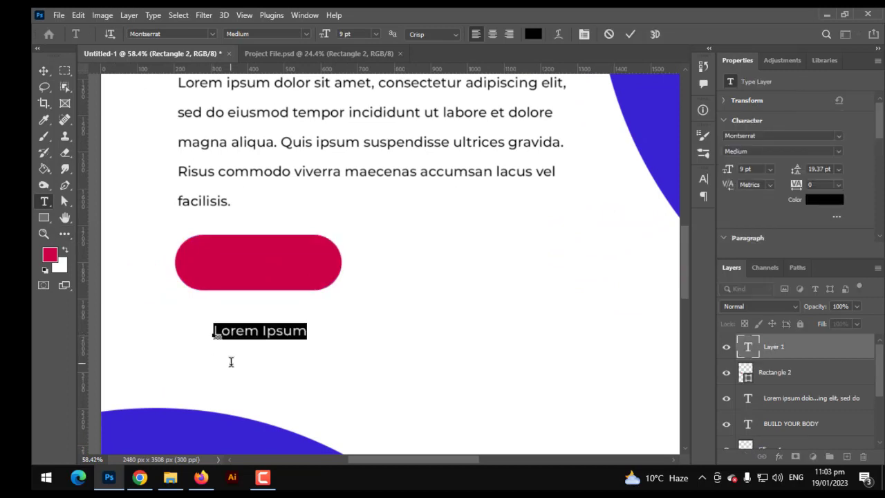
pyautogui.write('f')
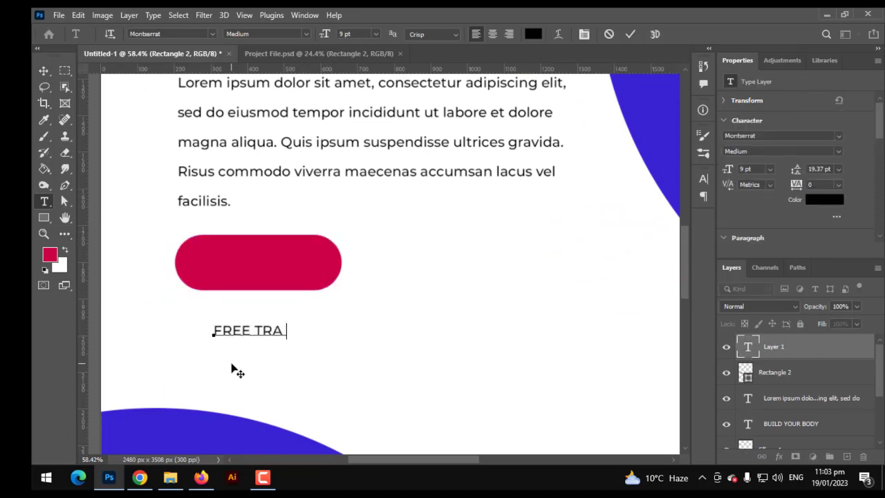
pyautogui.click(243, 381)
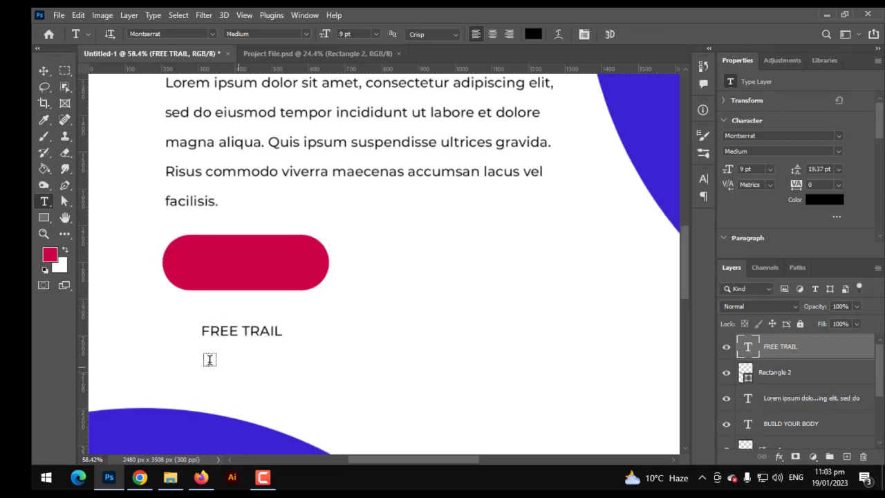
# - Scale the FREE TRAIL text up so it sits on the button
pyautogui.click(44, 71)
pyautogui.hotkey('ctrl', 't')
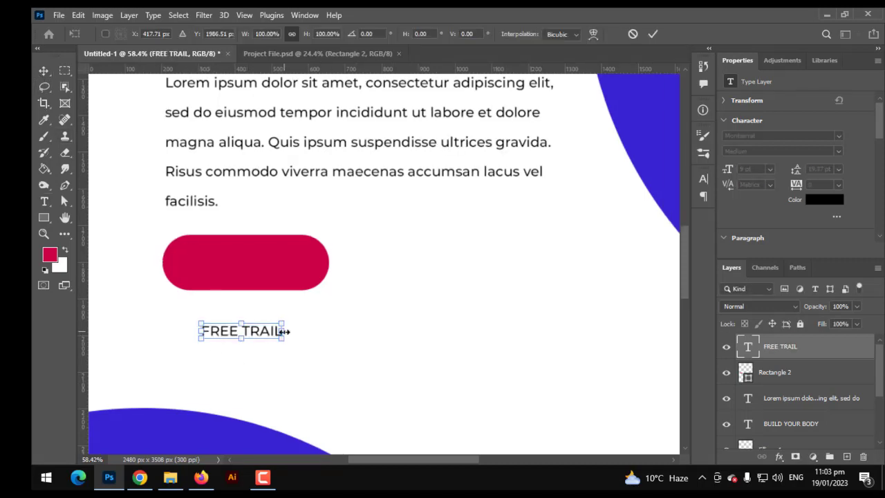
pyautogui.moveTo(283, 338)
pyautogui.mouseDown()
pyautogui.moveTo(322, 339)
pyautogui.moveTo(288, 271)
pyautogui.mouseUp()
pyautogui.press('Return')
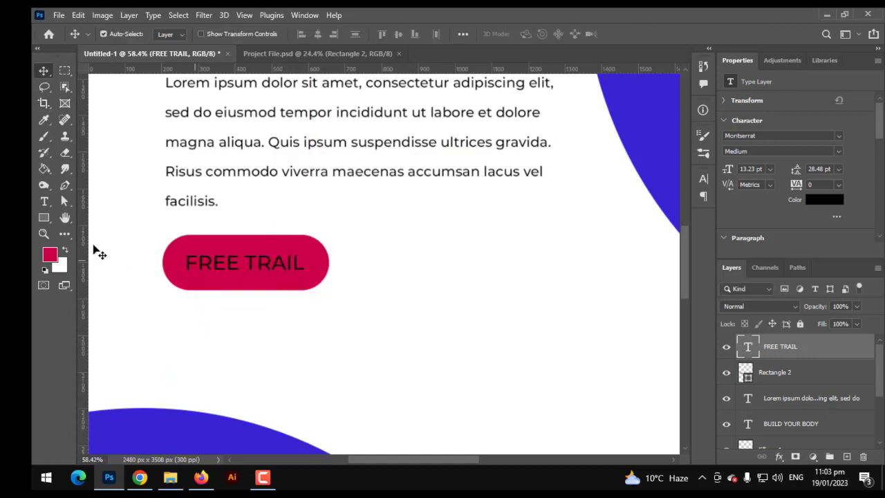
# - Recolour all the FREE TRAIL letters white (#ffffff)
pyautogui.click(43, 201)
pyautogui.moveTo(184, 263); pyautogui.dragTo(306, 263)
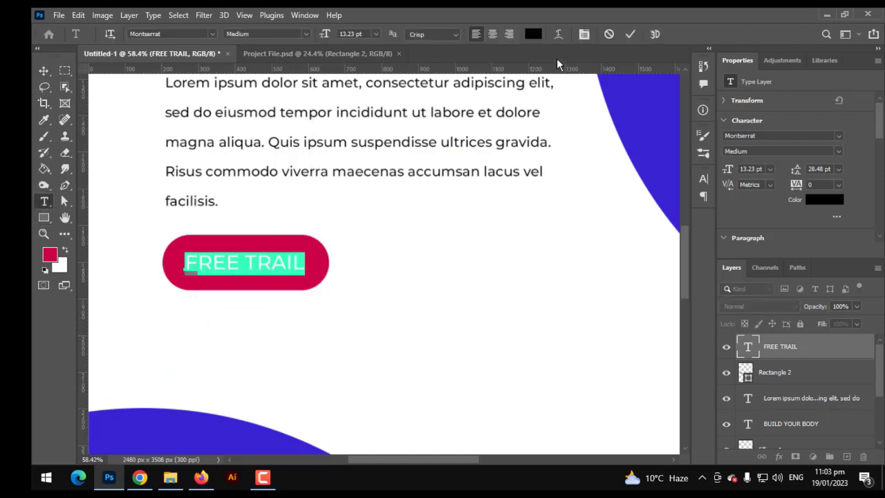
pyautogui.click(532, 35)
pyautogui.click(553, 237)
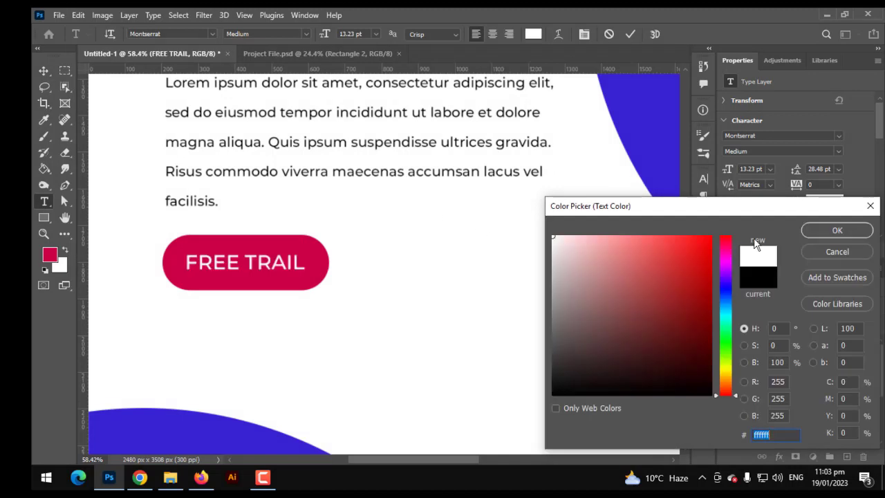
pyautogui.click(803, 237)
pyautogui.click(332, 261)
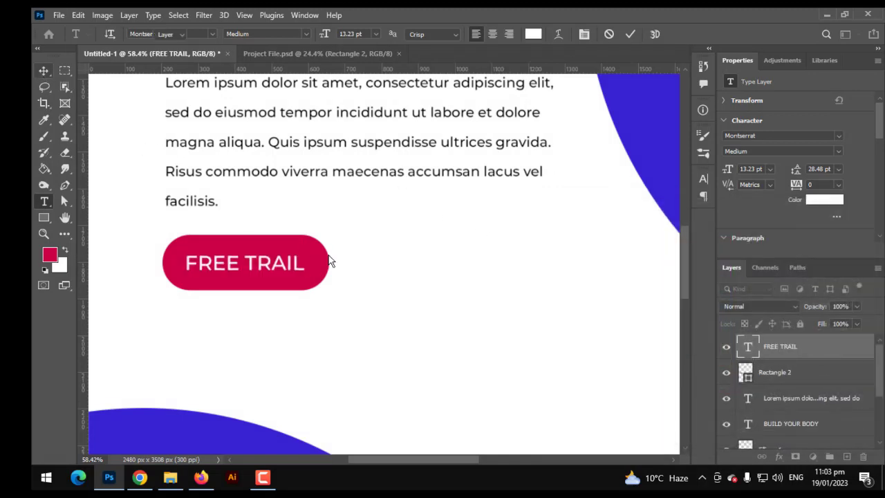
# - Start a new text layer beside the FREE TRAIL button
pyautogui.keyDown('alt'); pyautogui.scroll(2, 332, 260); pyautogui.keyUp('alt')
pyautogui.scroll(2, 387, 280)
pyautogui.press('v')
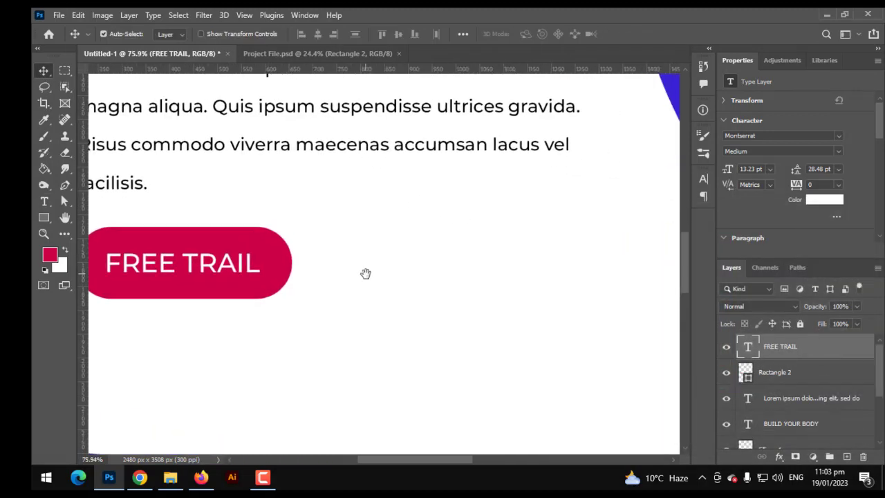
pyautogui.press('t')
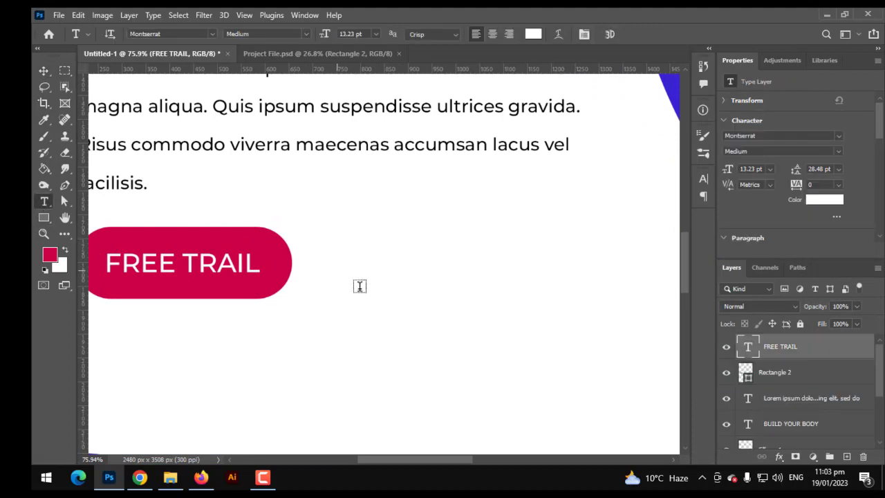
pyautogui.click(339, 273)
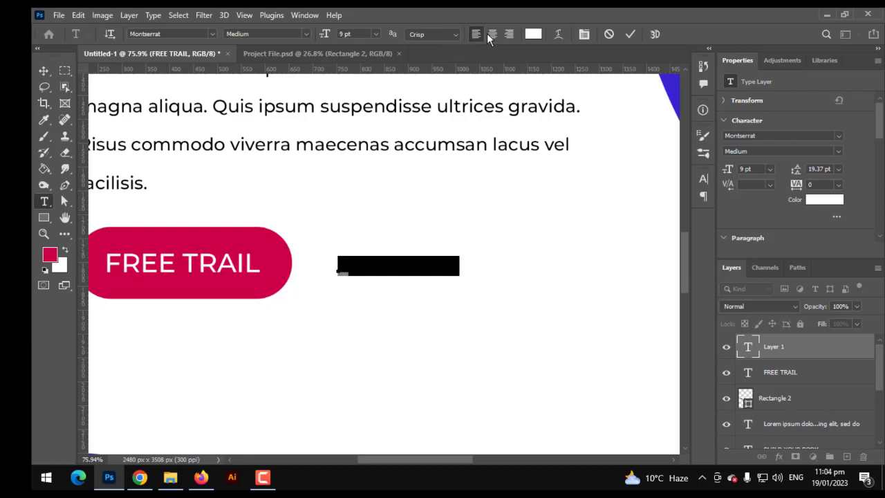
# - Type 'Start Training With Us!' in black
pyautogui.click(534, 34)
pyautogui.click(553, 395)
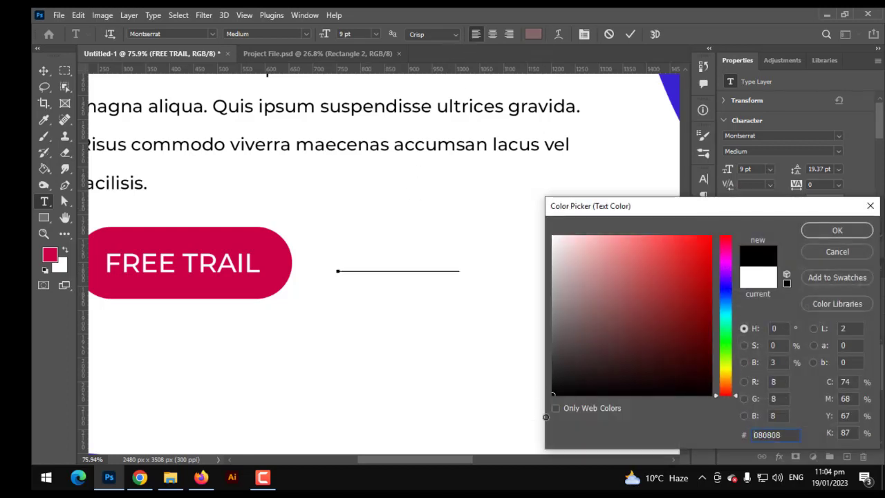
pyautogui.click(816, 228)
pyautogui.write('Start Training With Us!')
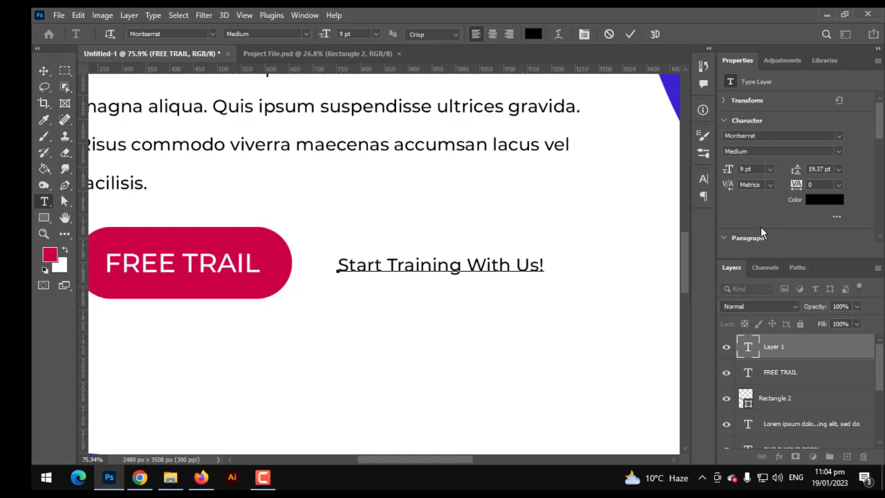
pyautogui.hotkey('ctrl', 'Return')
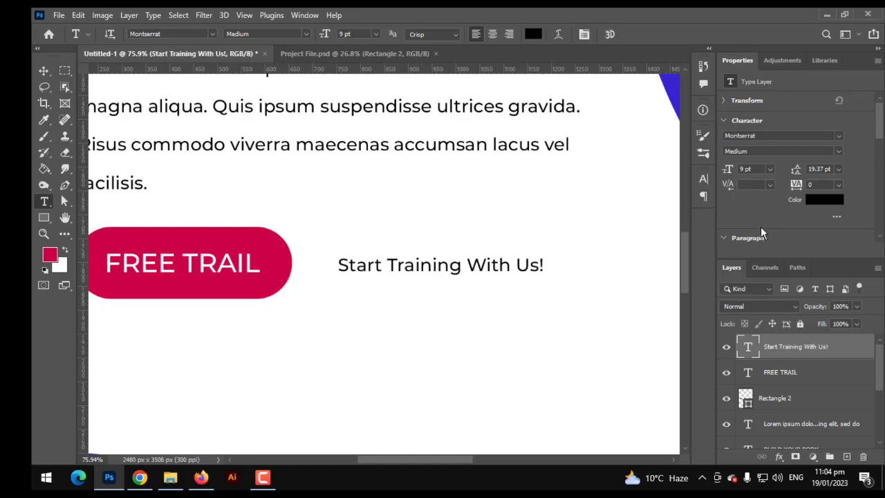
# - Set the whole 'Start Training With Us!' line to ExtraBold Italic
pyautogui.doubleClick(441, 265)
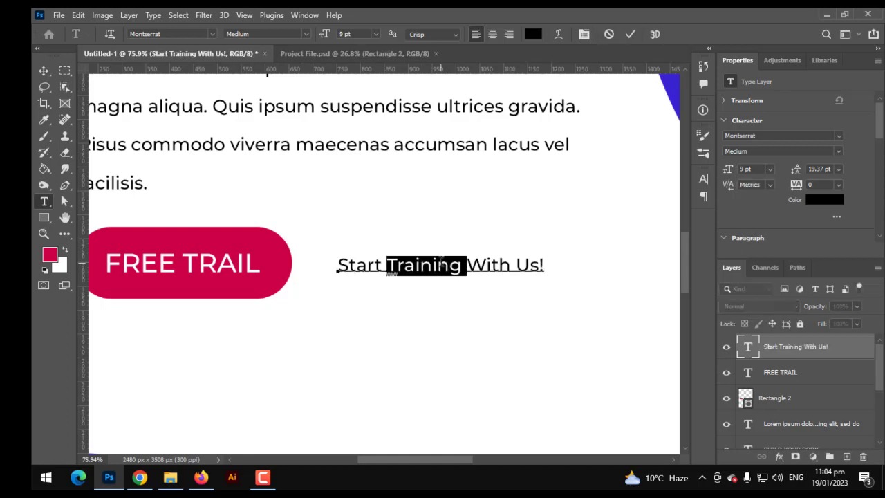
pyautogui.hotkey('ctrl', 'a')
pyautogui.click(306, 35)
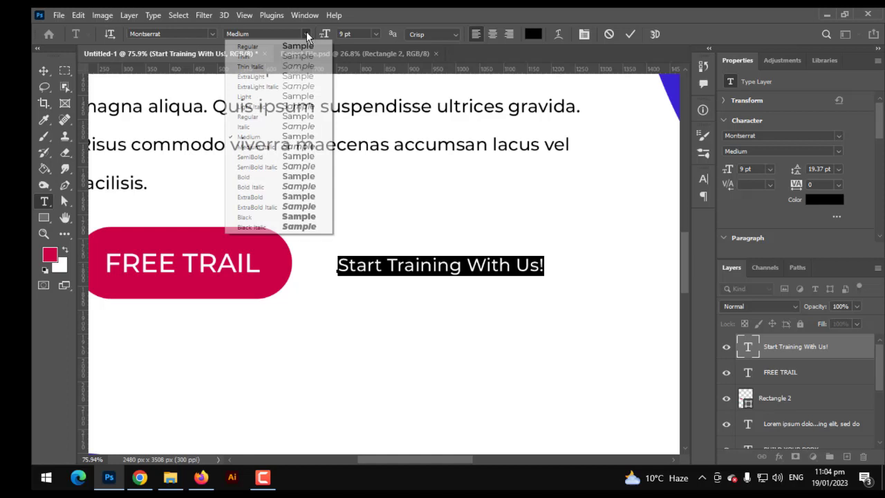
pyautogui.click(310, 207)
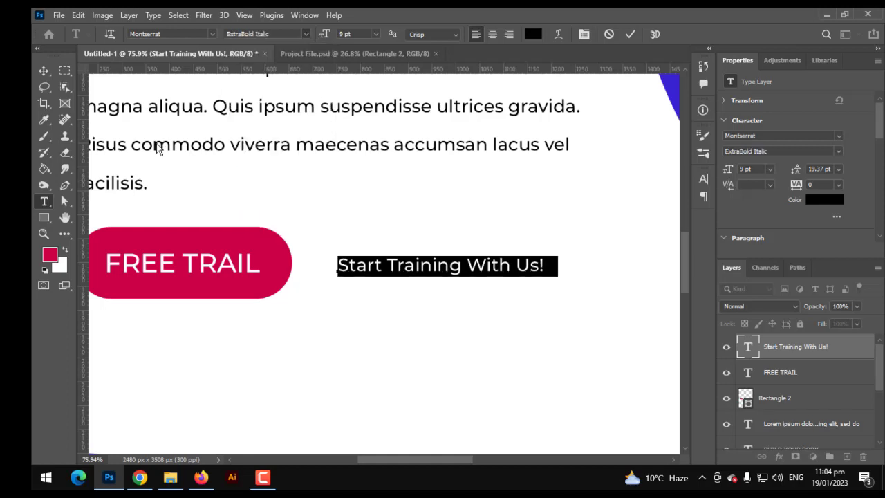
pyautogui.hotkey('ctrl', 'Return')
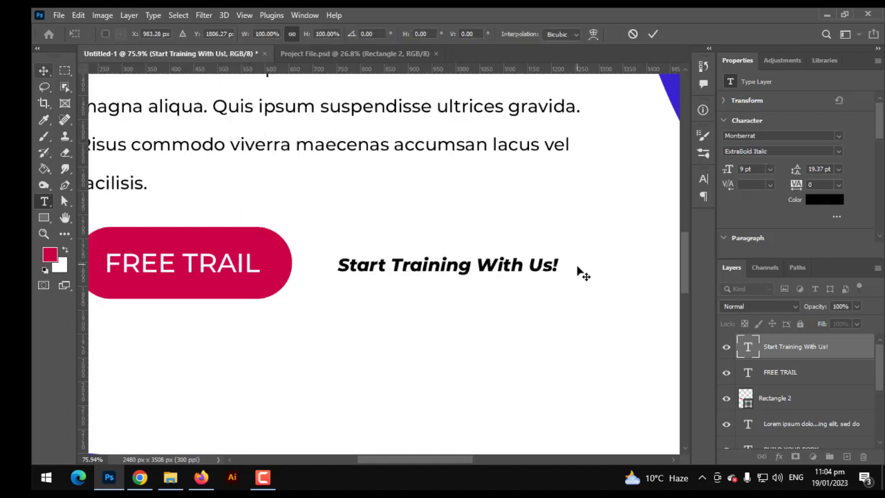
# - Enlarge the line to about 146% and place it beside the FREE TRAIL button
pyautogui.hotkey('ctrl', 't')
pyautogui.moveTo(559, 266)
pyautogui.mouseDown()
pyautogui.moveTo(673, 269)
pyautogui.moveTo(657, 270)
pyautogui.mouseUp()
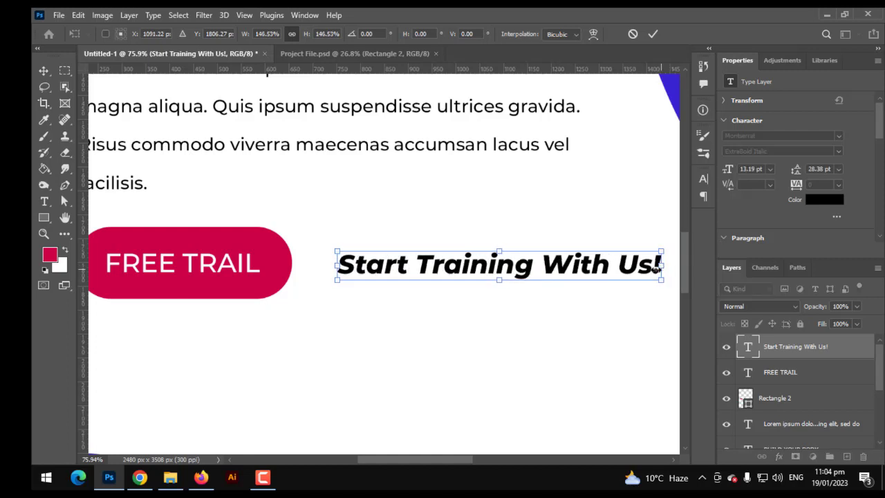
pyautogui.press('Return')
pyautogui.moveTo(507, 283)
pyautogui.mouseDown()
pyautogui.moveTo(453, 275)
pyautogui.moveTo(450, 256)
pyautogui.mouseUp()
pyautogui.press('ctrl')
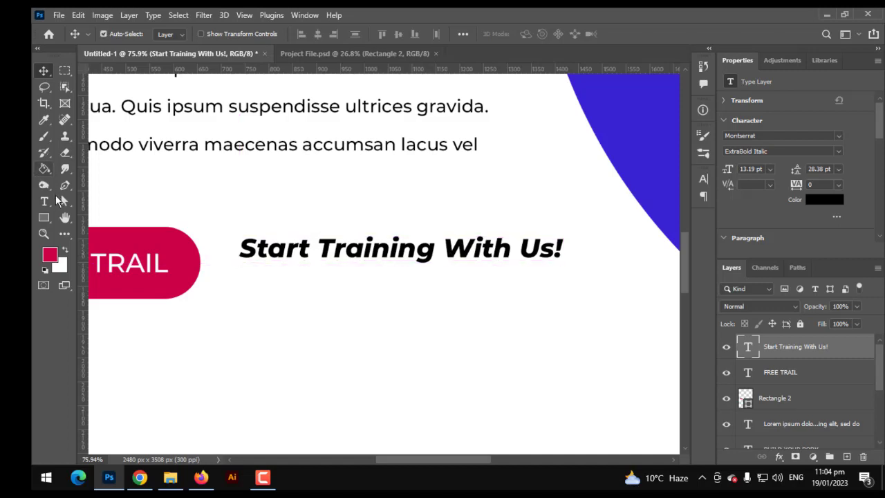
pyautogui.click(44, 201)
pyautogui.click(270, 388)
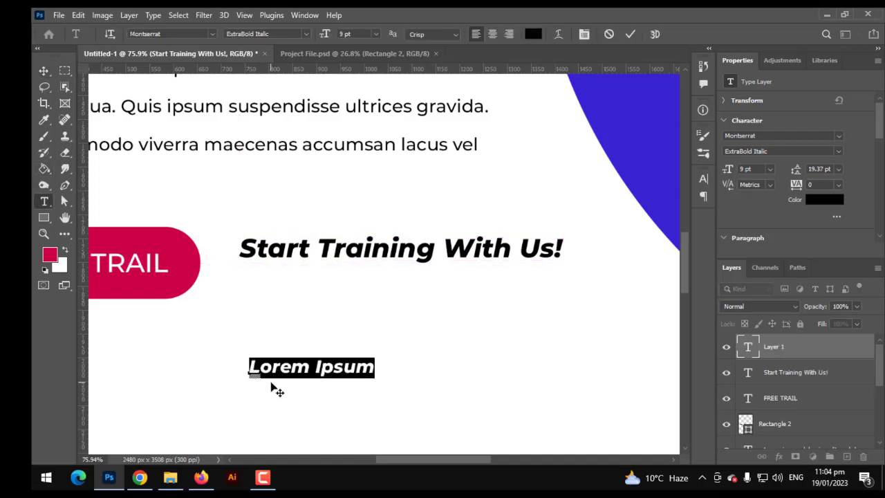
pyautogui.write('www.graphicsf')
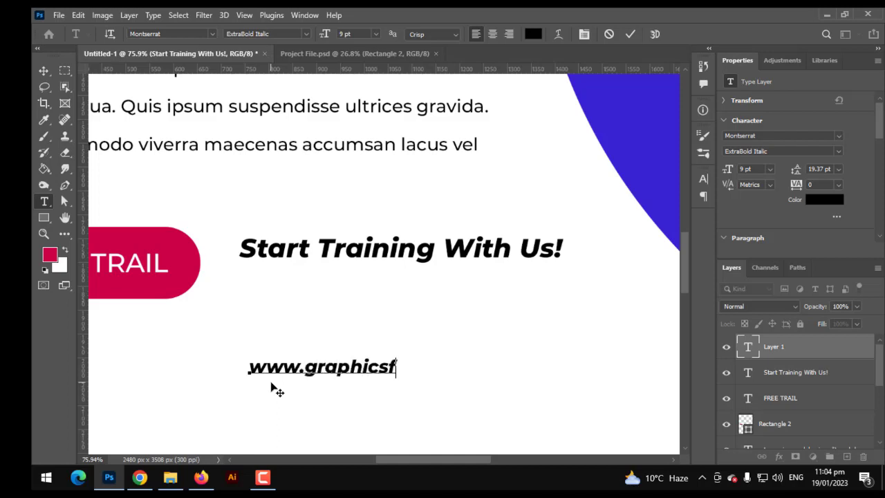
pyautogui.write('o')
pyautogui.press('BackSpace')
pyautogui.press('BackSpace')
pyautogui.write('m')
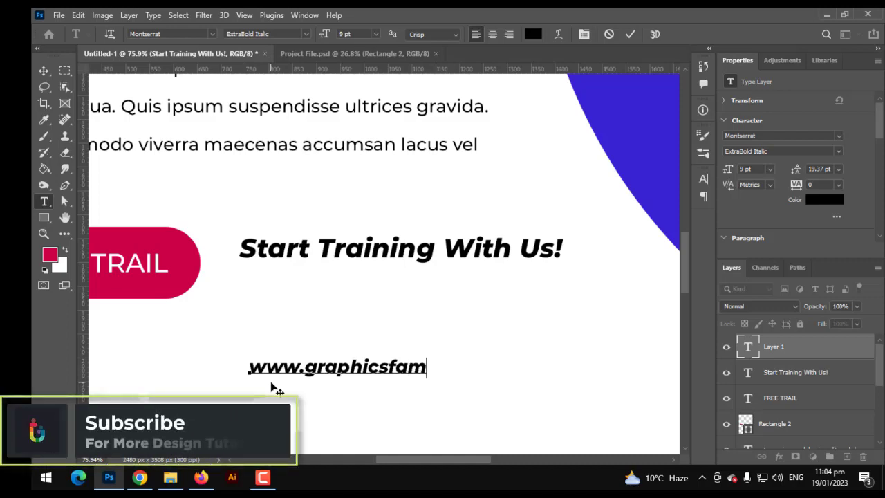
pyautogui.write('ily.')
# - Set the website address to Medium Italic
pyautogui.hotkey('ctrl', 'a')
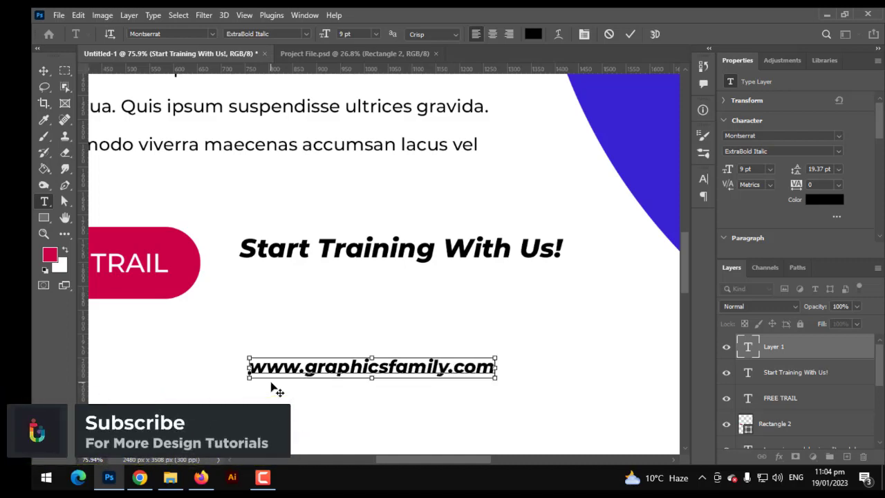
pyautogui.click(306, 33)
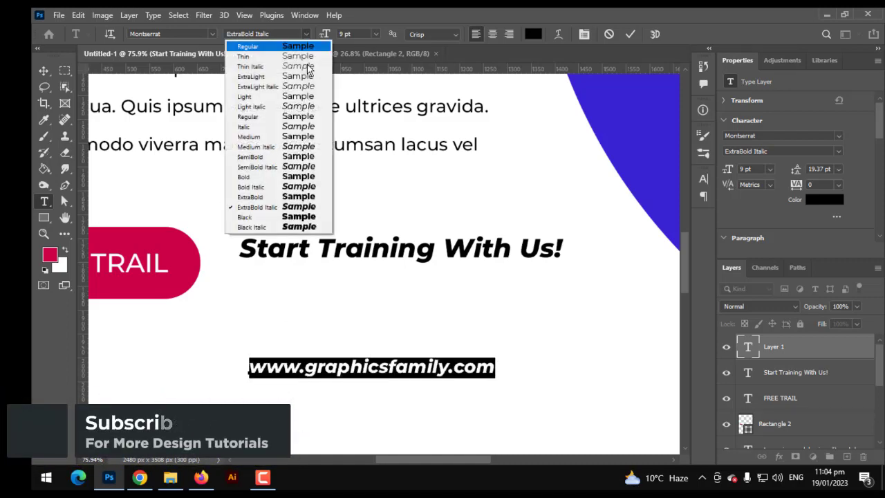
pyautogui.click(293, 147)
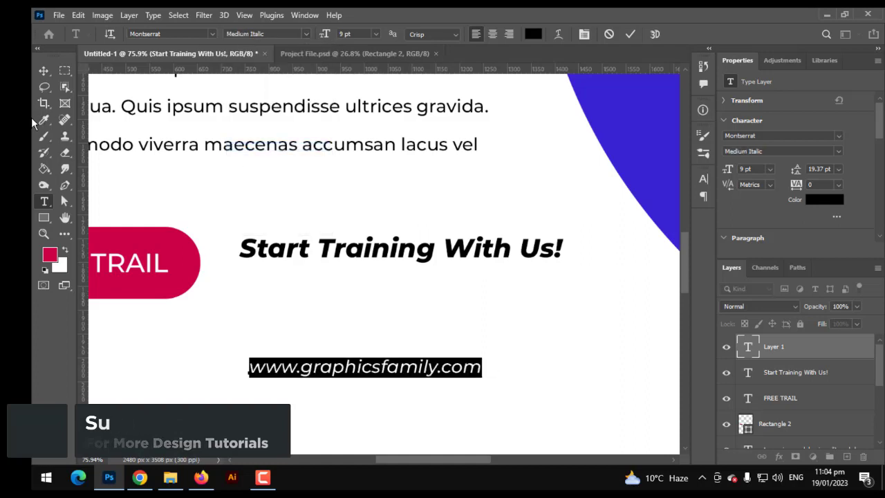
pyautogui.hotkey('ctrl', 'Return')
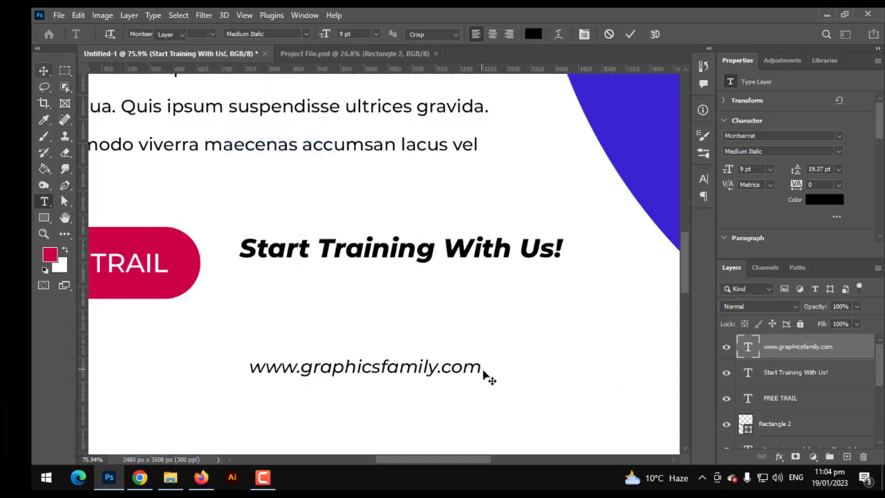
# - Shrink the address and place it under 'Start Training With Us!'
pyautogui.hotkey('ctrl', 't')
pyautogui.moveTo(481, 368)
pyautogui.mouseDown()
pyautogui.moveTo(432, 369)
pyautogui.moveTo(491, 280)
pyautogui.mouseUp()
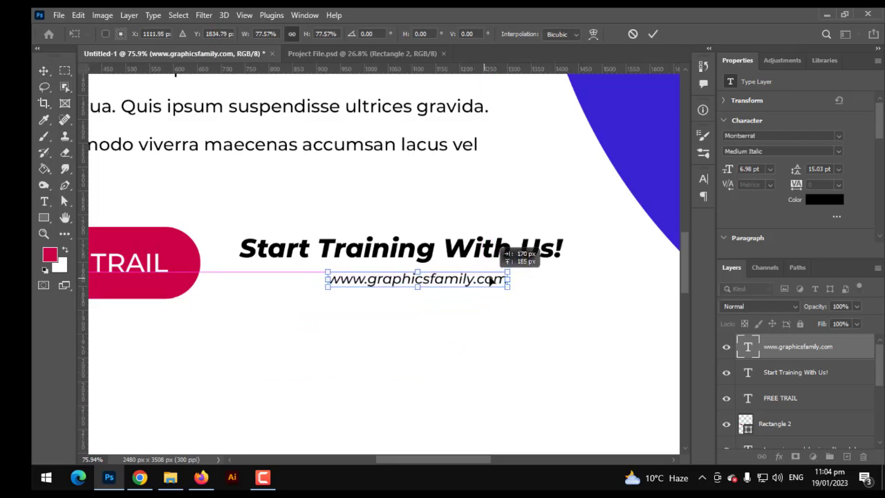
pyautogui.moveTo(491, 280); pyautogui.dragTo(482, 281)
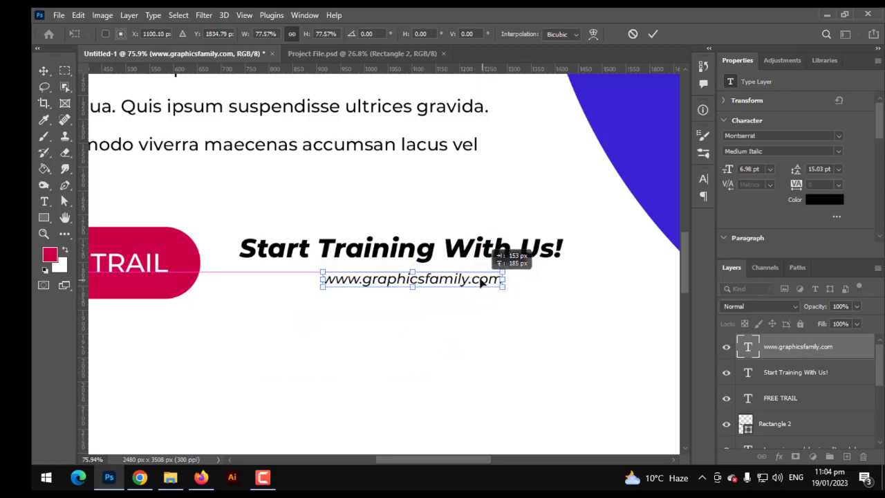
pyautogui.press('Return')
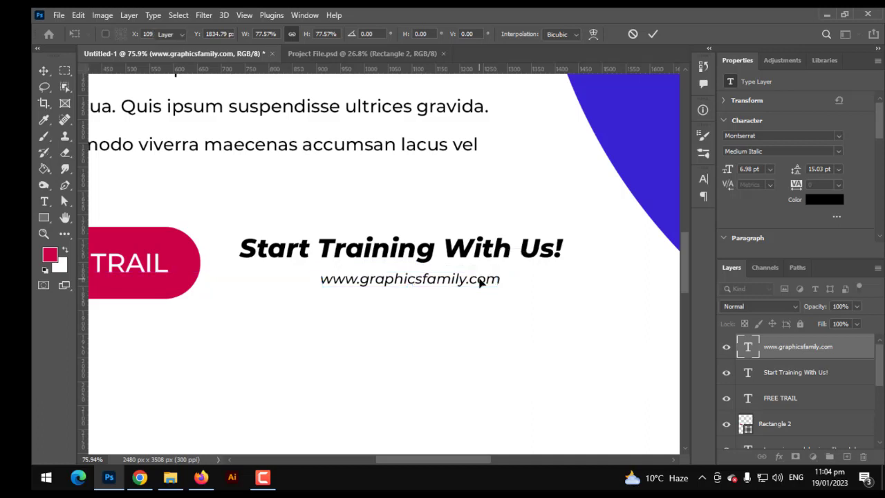
pyautogui.keyDown('shift'); pyautogui.click(770, 380); pyautogui.keyUp('shift')
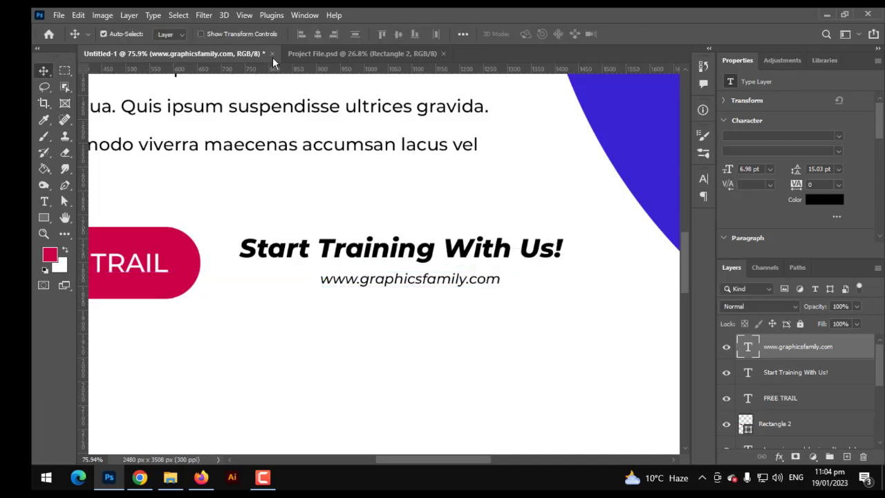
# - Centre the website address under the headline line and nudge it slightly up
pyautogui.click(319, 34)
pyautogui.click(792, 355)
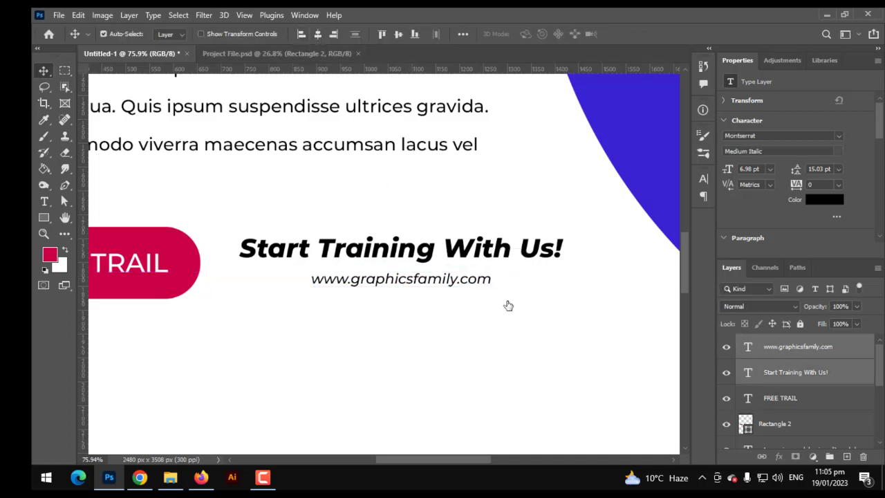
pyautogui.hotkey('ctrl', 't')
pyautogui.scroll(1, 421, 290)
pyautogui.scroll(1, 421, 276)
pyautogui.scroll(1, 421, 276)
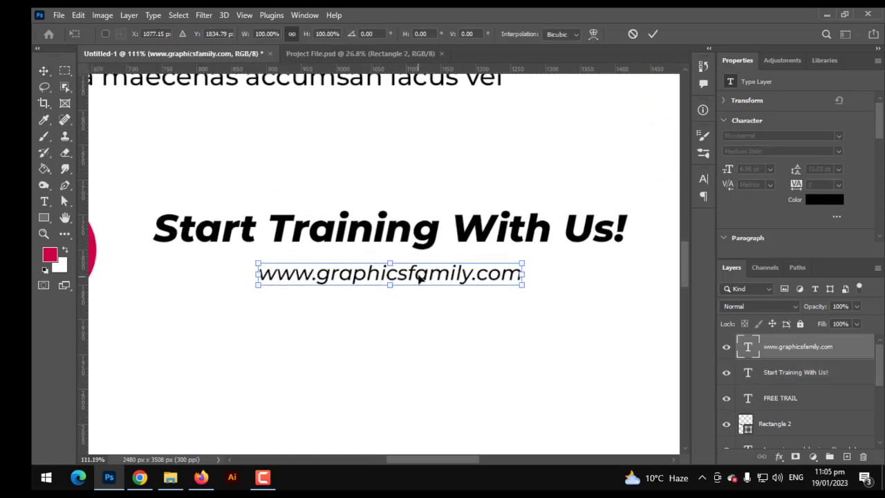
pyautogui.moveTo(420, 282); pyautogui.dragTo(420, 275)
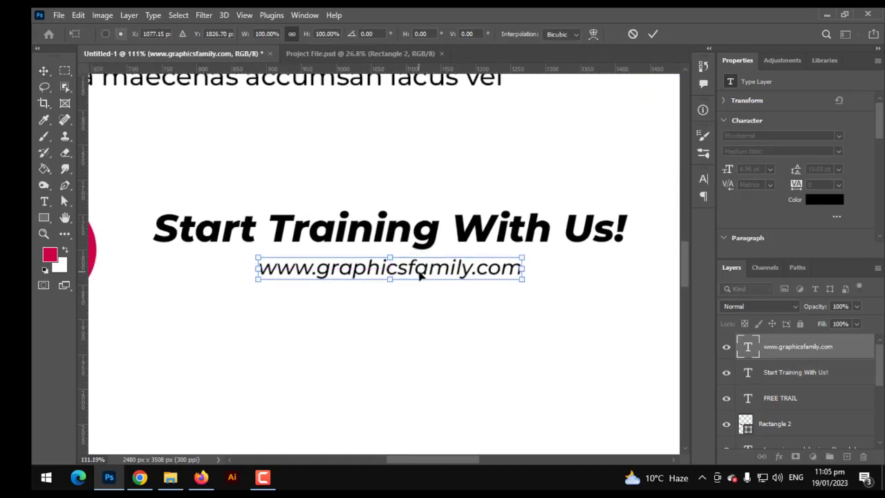
pyautogui.press('Return')
# - Scale both text lines together to about 115%
pyautogui.hotkey('ctrl', '0')
pyautogui.scroll(4, 335, 290)
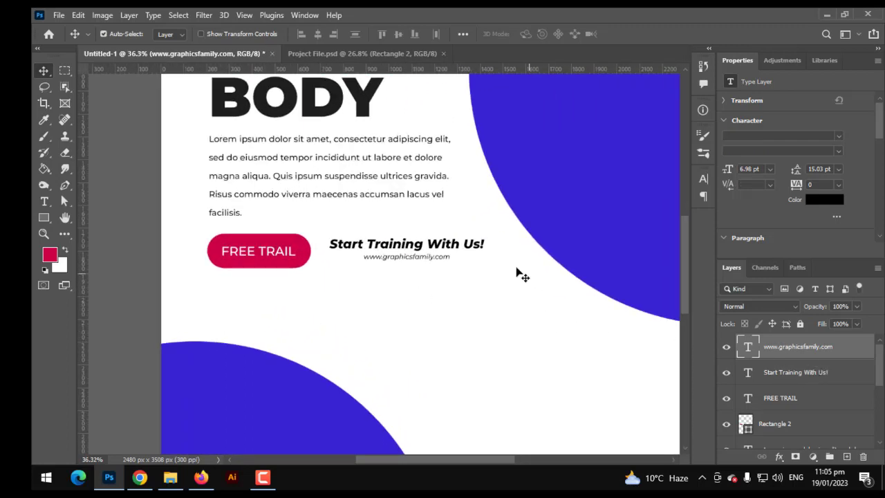
pyautogui.keyDown('shift'); pyautogui.click(478, 245); pyautogui.keyUp('shift')
pyautogui.hotkey('ctrl', 't')
pyautogui.moveTo(486, 250)
pyautogui.mouseDown()
pyautogui.moveTo(498, 250)
pyautogui.moveTo(465, 254)
pyautogui.mouseUp()
pyautogui.press('Return')
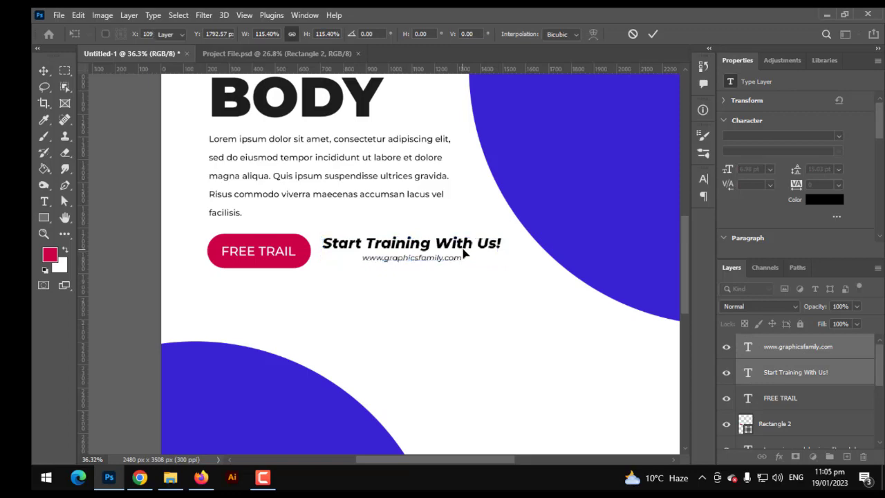
pyautogui.hotkey('ctrl', '0')
pyautogui.scroll(2, 244, 251)
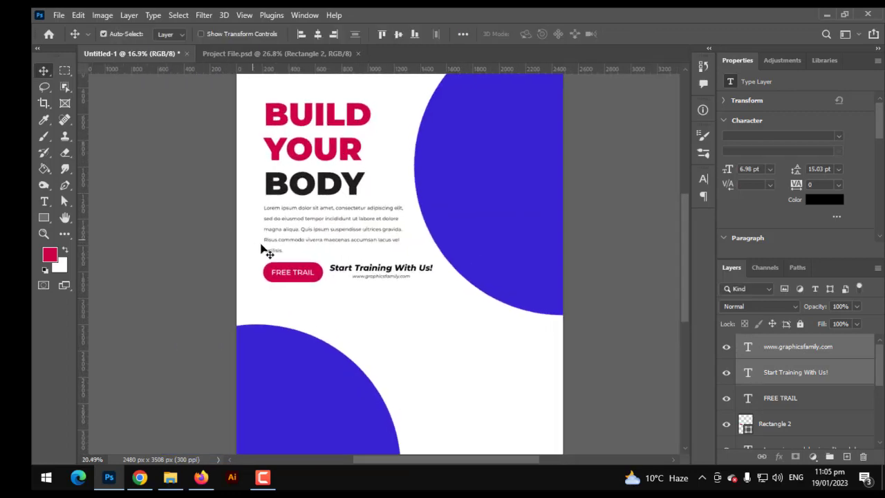
pyautogui.scroll(2, 265, 249)
# - Paste the 'Register through our website' line below the button, aligned with the body text edge
pyautogui.hotkey('ctrl', 'v')
pyautogui.scroll(1, 300, 339)
pyautogui.scroll(2, 300, 339)
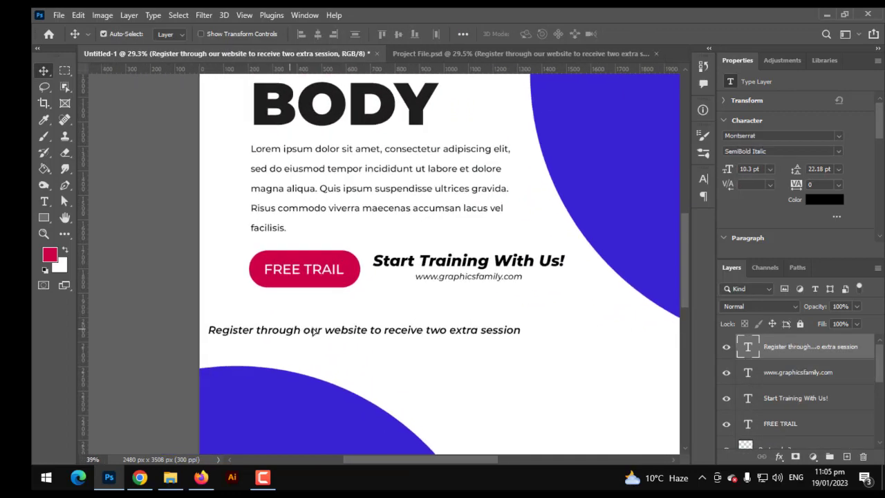
pyautogui.moveTo(301, 331); pyautogui.dragTo(341, 318)
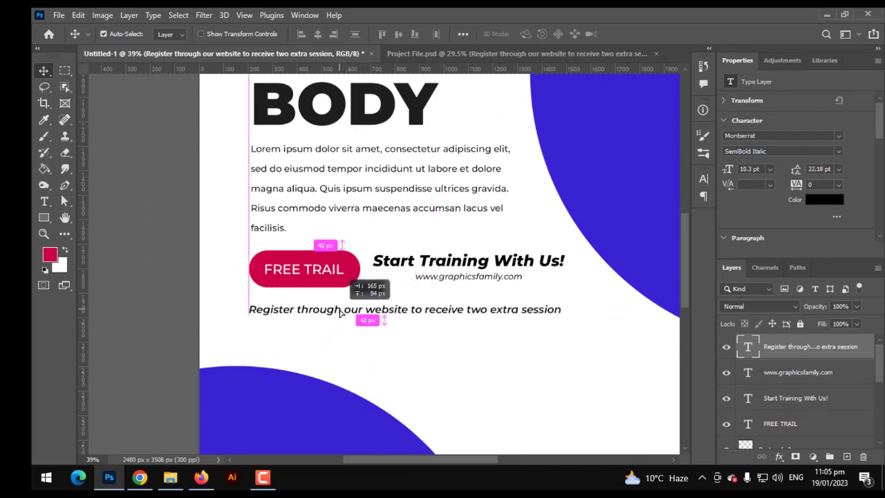
pyautogui.moveTo(341, 318); pyautogui.dragTo(349, 318)
pyautogui.scroll(-2, 377, 319)
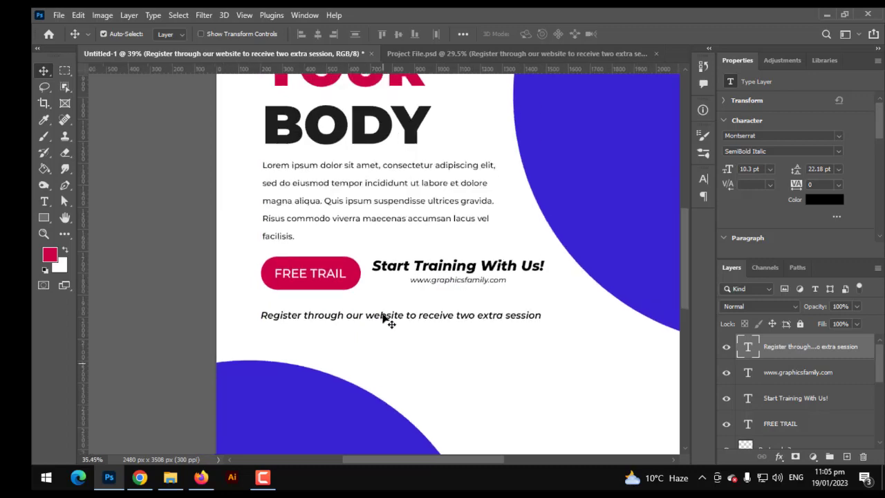
pyautogui.scroll(-2, 412, 319)
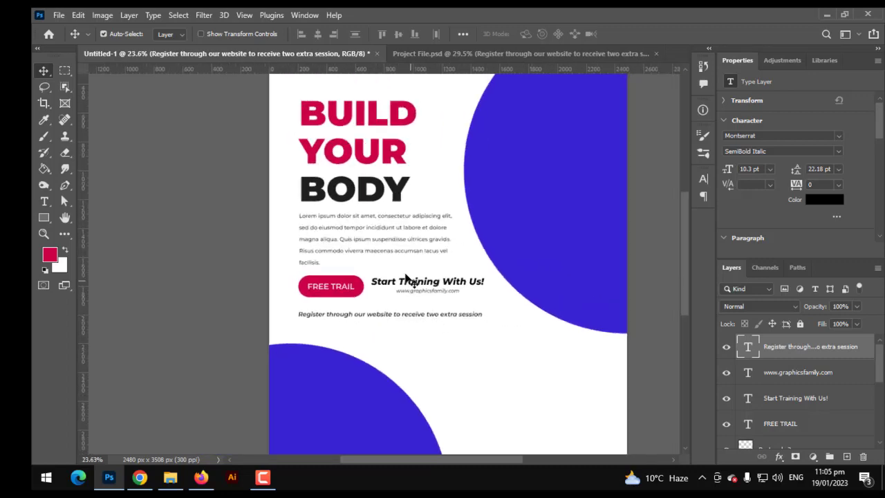
pyautogui.scroll(-3, 402, 311)
pyautogui.scroll(2, 343, 299)
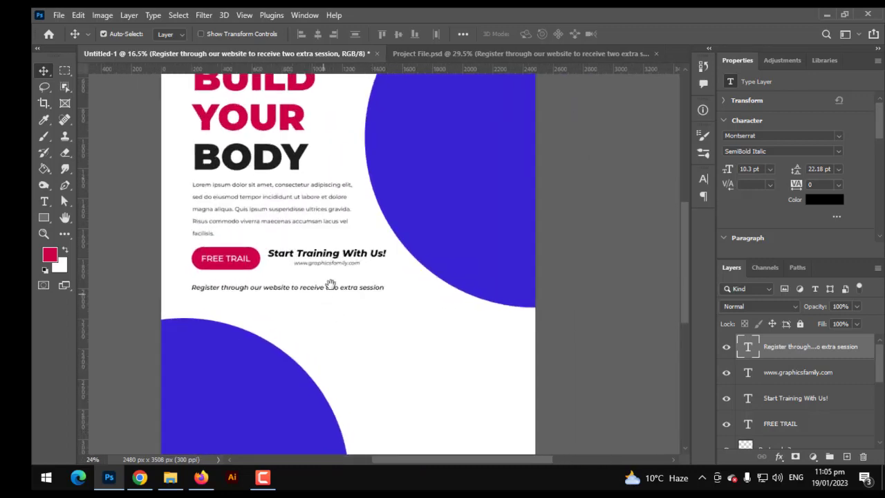
pyautogui.moveTo(330, 283); pyautogui.dragTo(357, 245)
# - Duplicate the bottom-left blue circle and fill the copy with the button's crimson
pyautogui.click(294, 305)
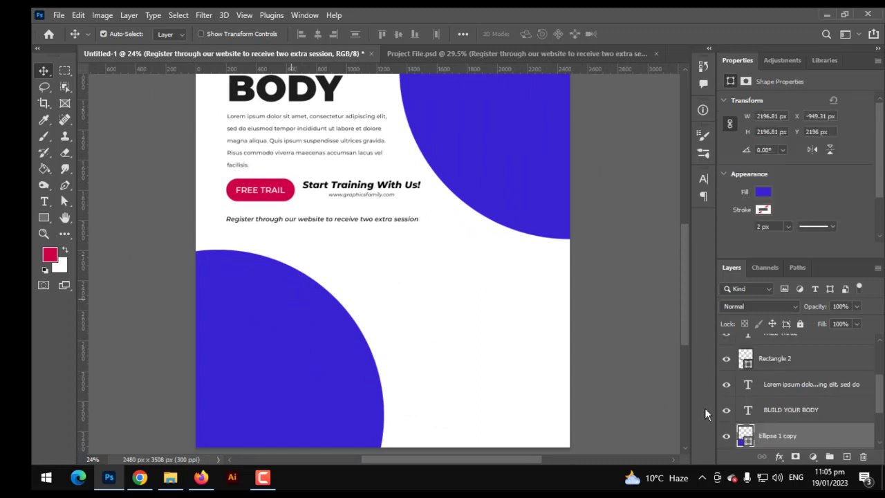
pyautogui.scroll(-3, 745, 418)
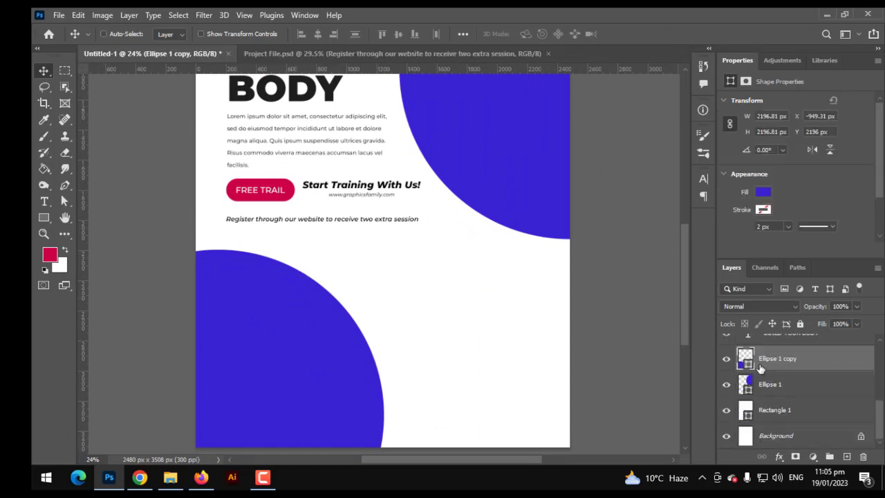
pyautogui.moveTo(760, 369); pyautogui.dragTo(742, 408)
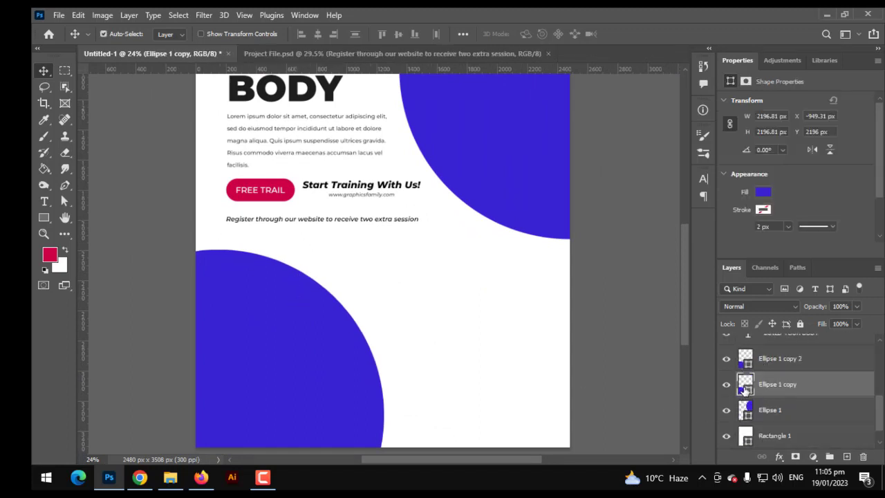
pyautogui.doubleClick(745, 390)
pyautogui.click(289, 188)
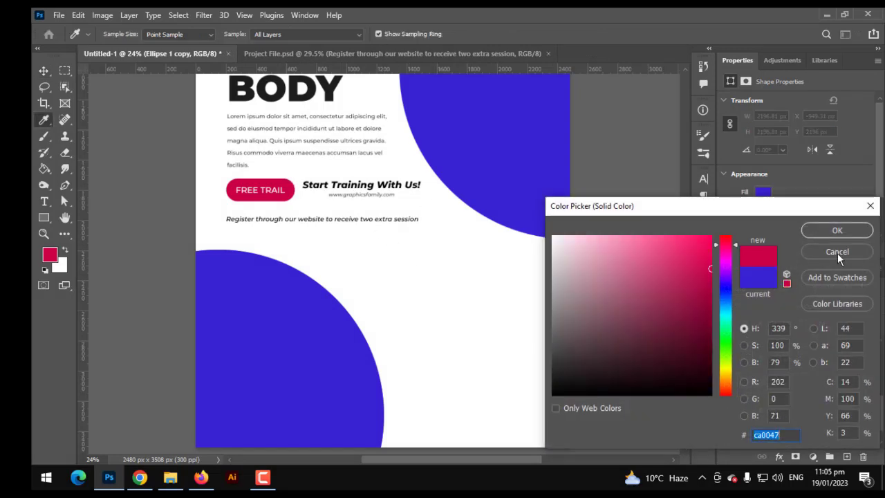
pyautogui.click(822, 233)
# - Enlarge the crimson circle slightly so a thin red rim shows
pyautogui.hotkey('ctrl', 't')
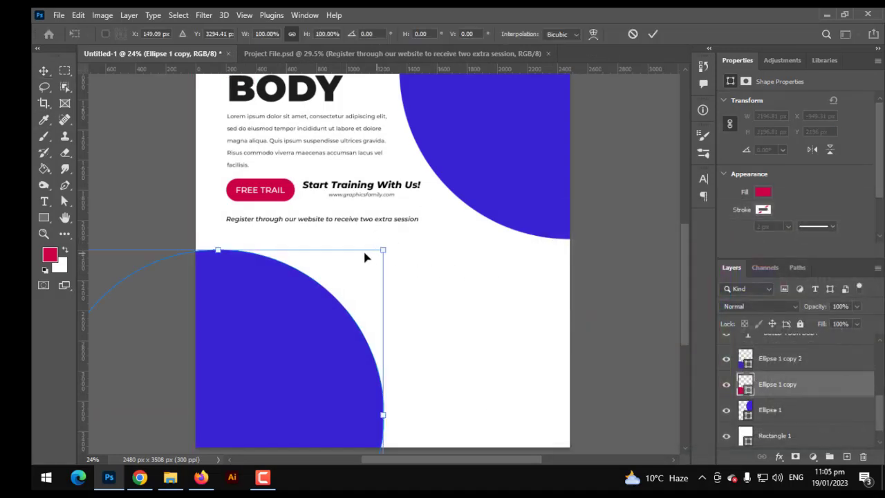
pyautogui.moveTo(381, 250); pyautogui.dragTo(392, 243)
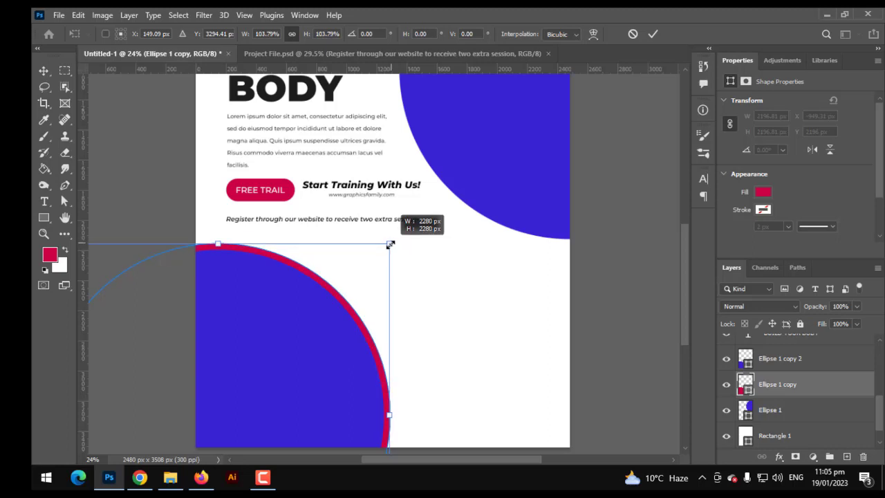
pyautogui.press('Return')
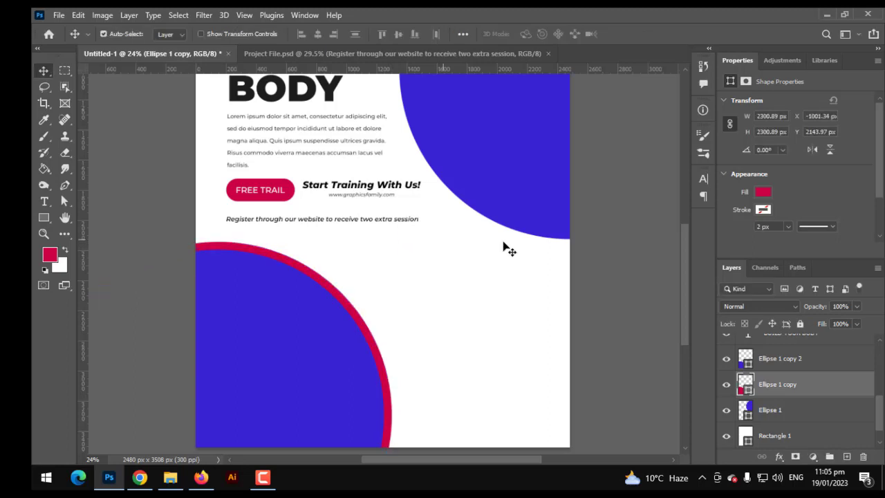
pyautogui.click(773, 411)
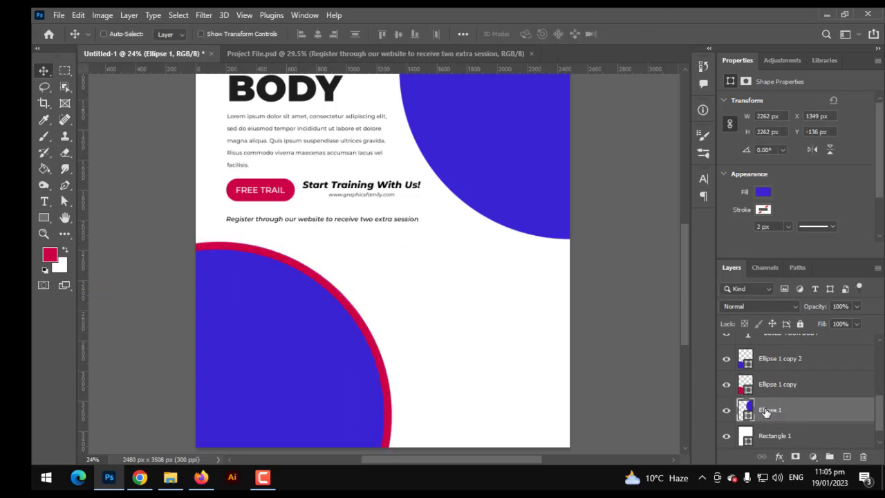
# - Add a crimson (#ca0047) copy behind the top-right blue circle, scaled up into a rim
pyautogui.hotkey('ctrl', 'j')
pyautogui.click(762, 435)
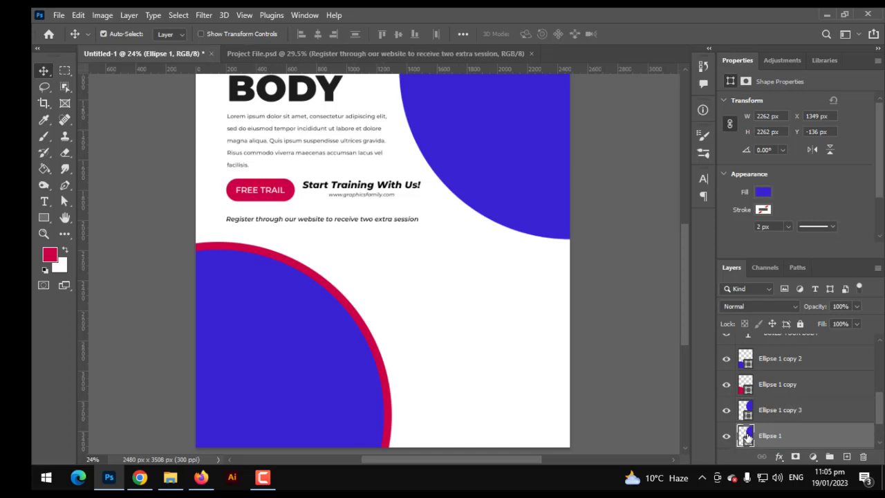
pyautogui.doubleClick(747, 435)
pyautogui.click(290, 187)
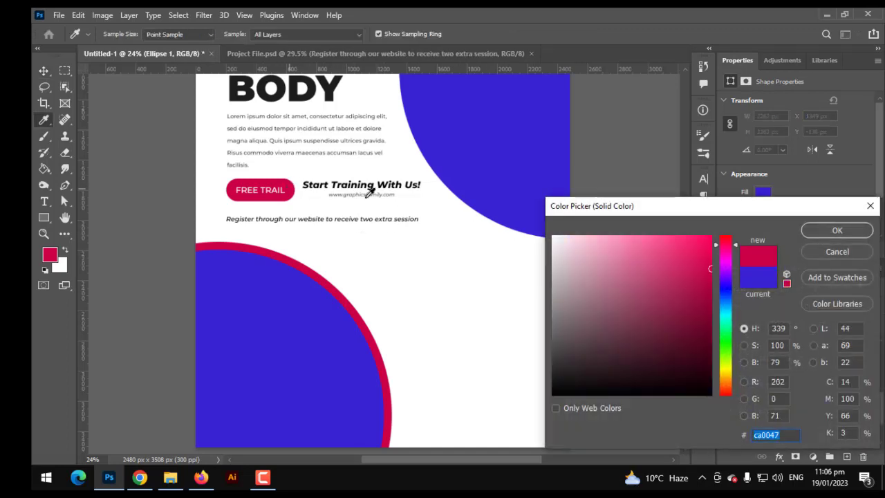
pyautogui.click(830, 230)
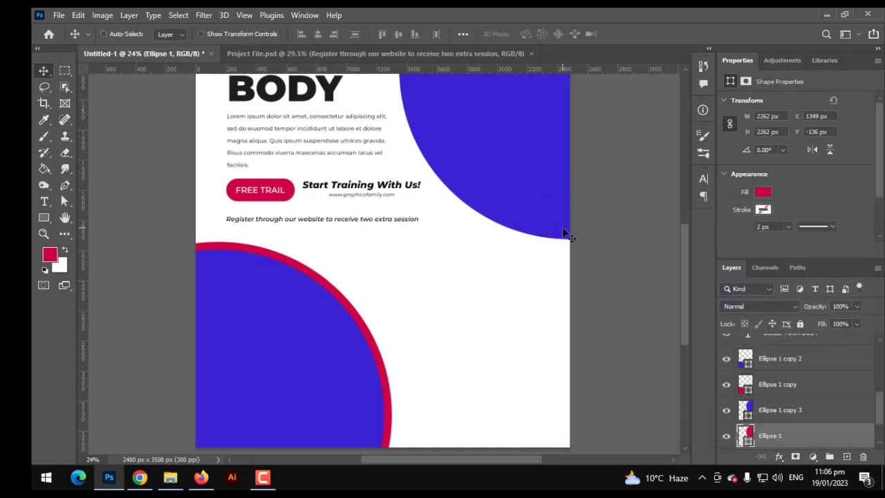
pyautogui.hotkey('ctrl', 't')
pyautogui.scroll(-2, 565, 240)
pyautogui.scroll(-2, 567, 240)
pyautogui.moveTo(567, 239); pyautogui.dragTo(566, 249)
pyautogui.press('Return')
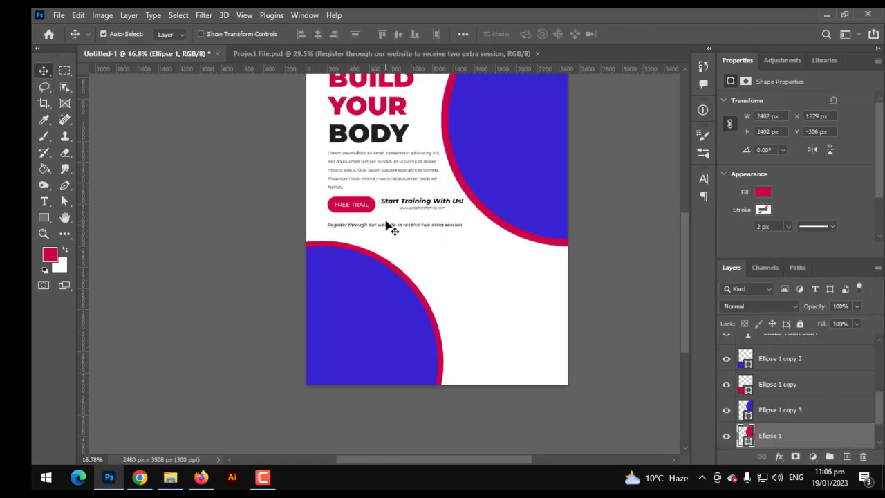
pyautogui.hotkey('ctrl', '0')
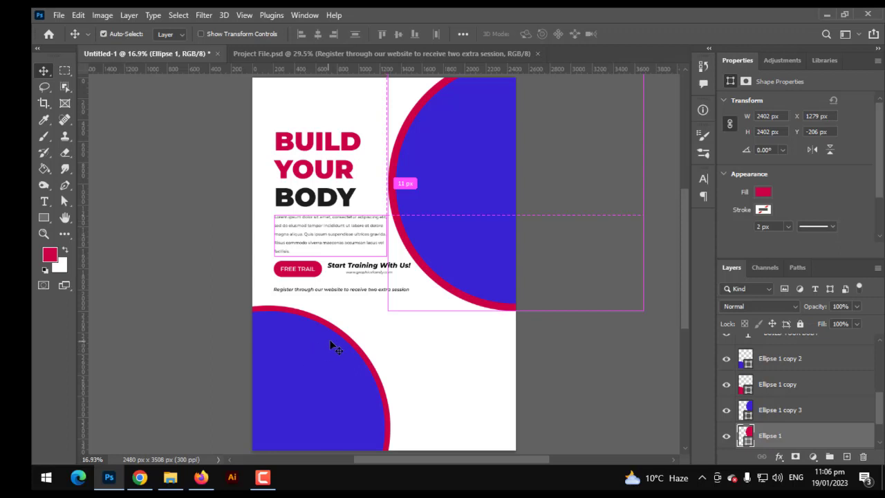
# - Widen the bottom-left crimson rim slightly
pyautogui.click(343, 341)
pyautogui.hotkey('ctrl', 't')
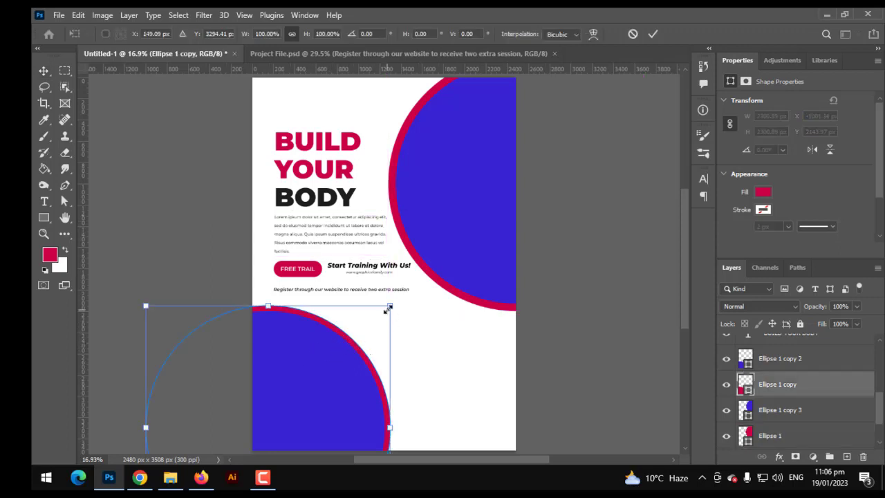
pyautogui.moveTo(386, 311); pyautogui.dragTo(388, 309)
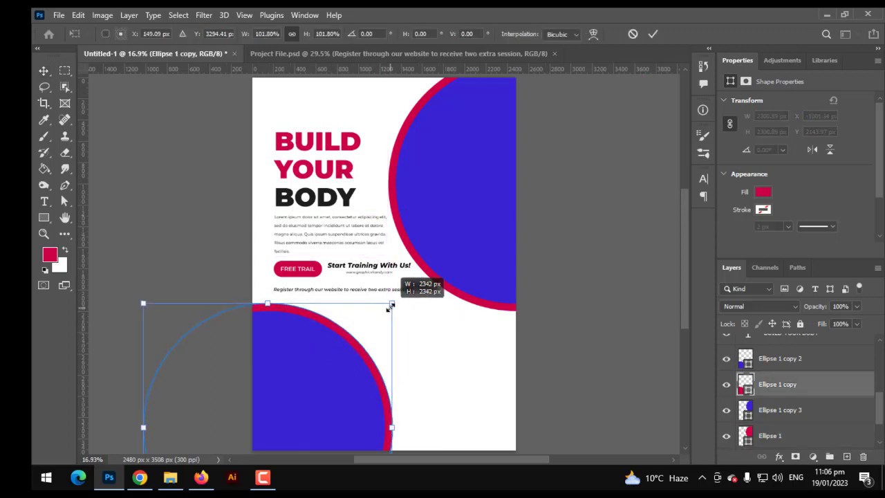
pyautogui.moveTo(388, 309); pyautogui.dragTo(390, 306)
pyautogui.press('Return')
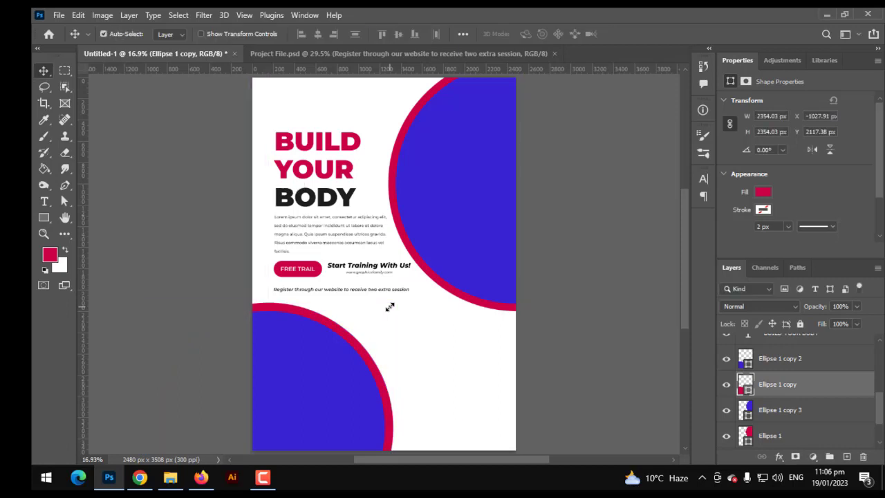
pyautogui.scroll(-2, 391, 314)
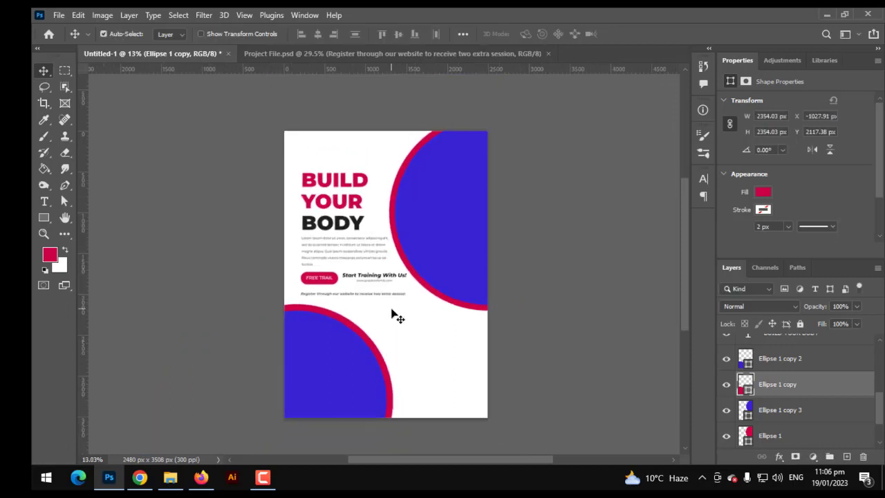
pyautogui.scroll(2, 391, 314)
# - Nudge the text and button layers together slightly left and down
pyautogui.scroll(1, 373, 370)
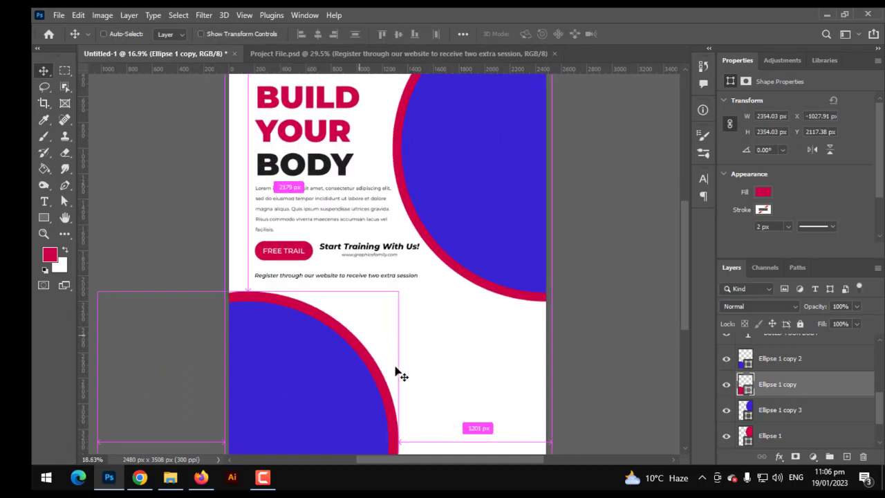
pyautogui.scroll(3, 788, 398)
pyautogui.scroll(3, 789, 401)
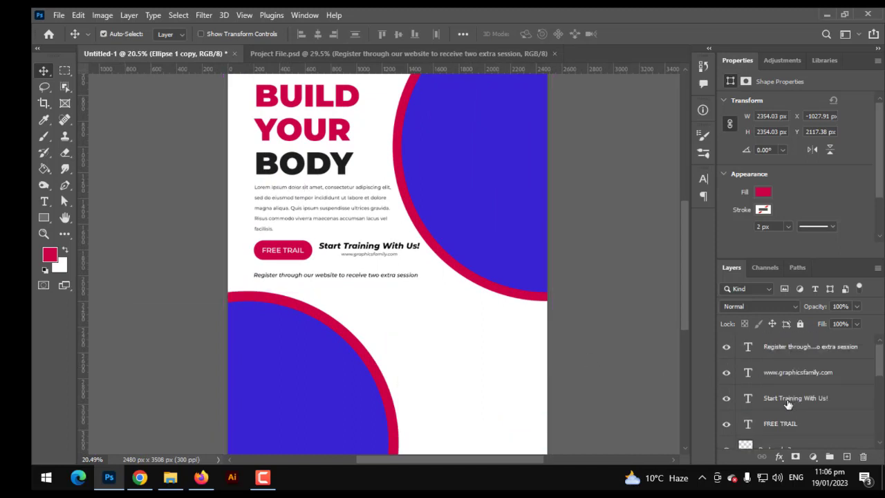
pyautogui.click(786, 352)
pyautogui.scroll(-2, 798, 394)
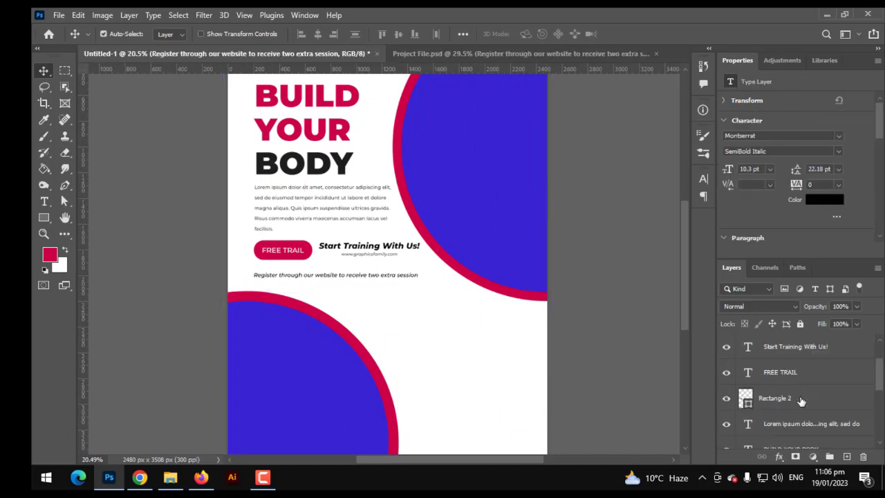
pyautogui.scroll(-1, 804, 412)
pyautogui.keyDown('shift'); pyautogui.click(806, 423); pyautogui.keyUp('shift')
pyautogui.scroll(3, 795, 425)
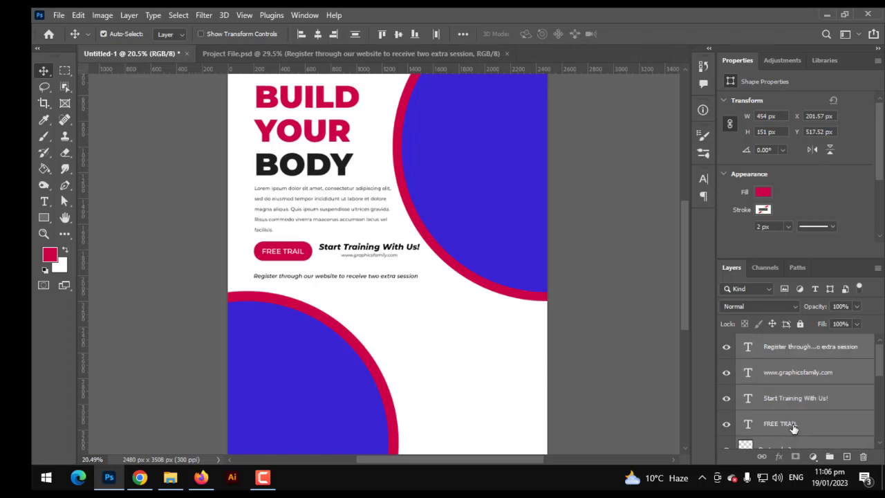
pyautogui.press('Down')
pyautogui.press('Down')
pyautogui.press('Down')
pyautogui.press('Left')
pyautogui.press('Left')
pyautogui.press('Left')
pyautogui.press('Left')
pyautogui.press('Left')
pyautogui.press('Left')
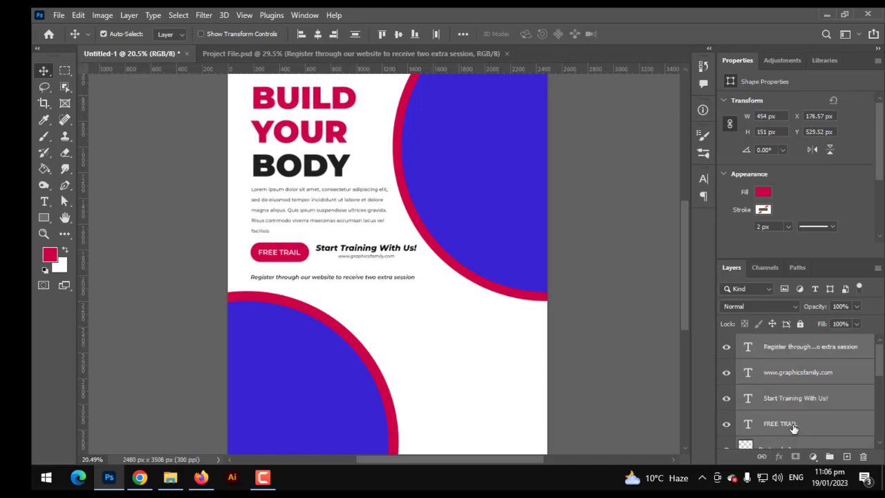
pyautogui.hotkey('ctrl', '0')
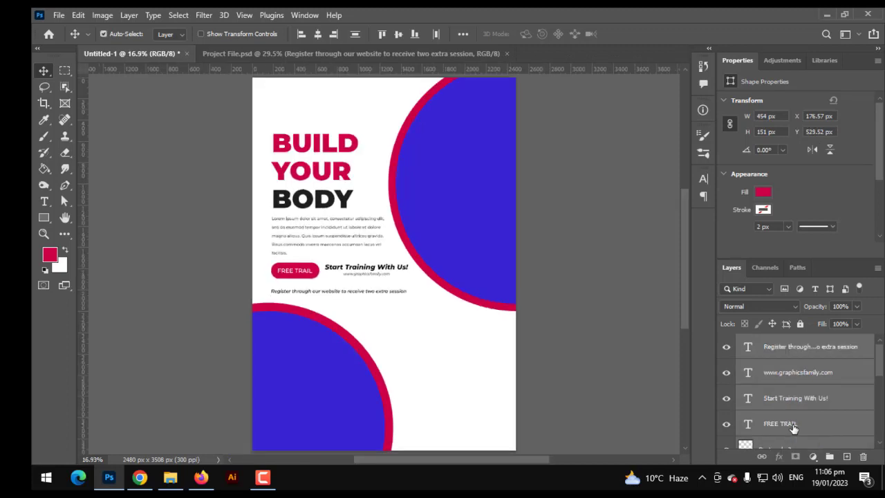
# - Deselect the text block and select the white page rectangle layer (Rectangle 1)
pyautogui.click(587, 354)
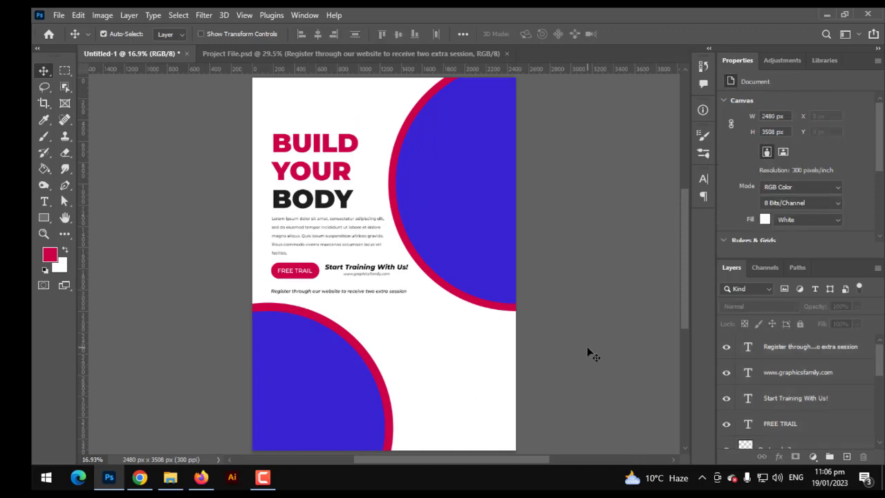
pyautogui.scroll(1, 397, 336)
pyautogui.scroll(2, 403, 312)
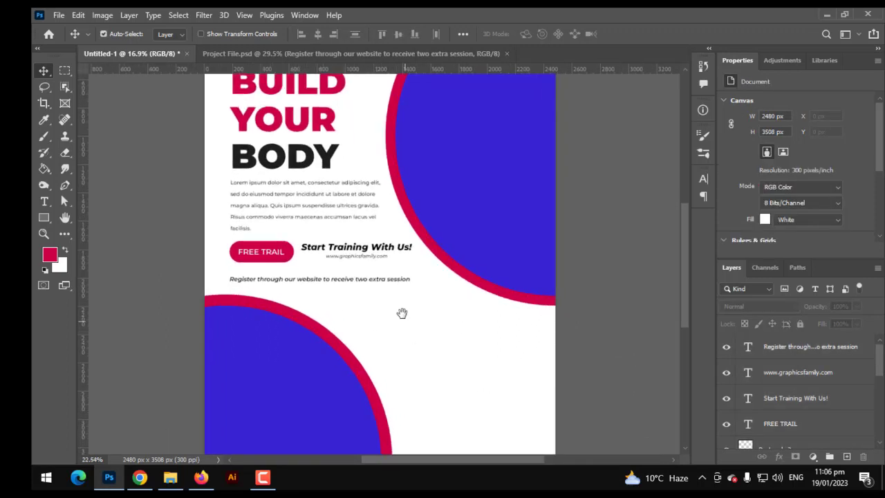
pyautogui.scroll(-1, 386, 266)
pyautogui.scroll(1, 380, 276)
pyautogui.scroll(1, 397, 353)
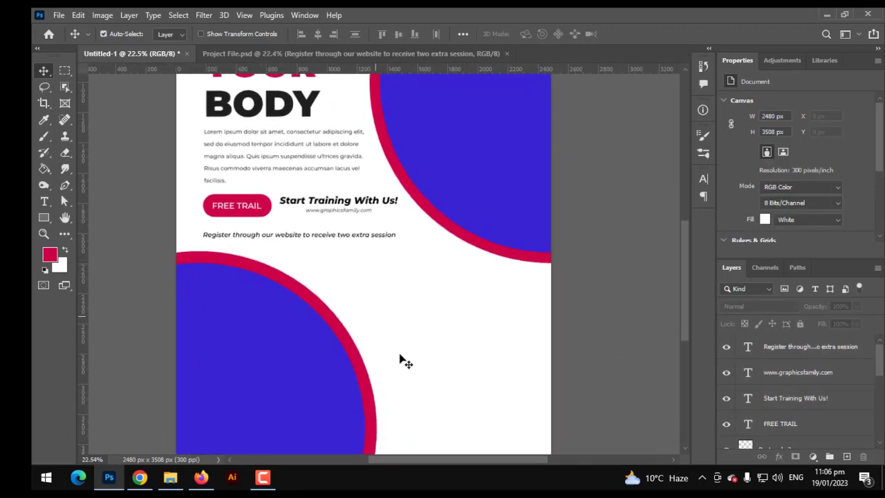
pyautogui.scroll(-3, 791, 424)
pyautogui.scroll(-3, 792, 425)
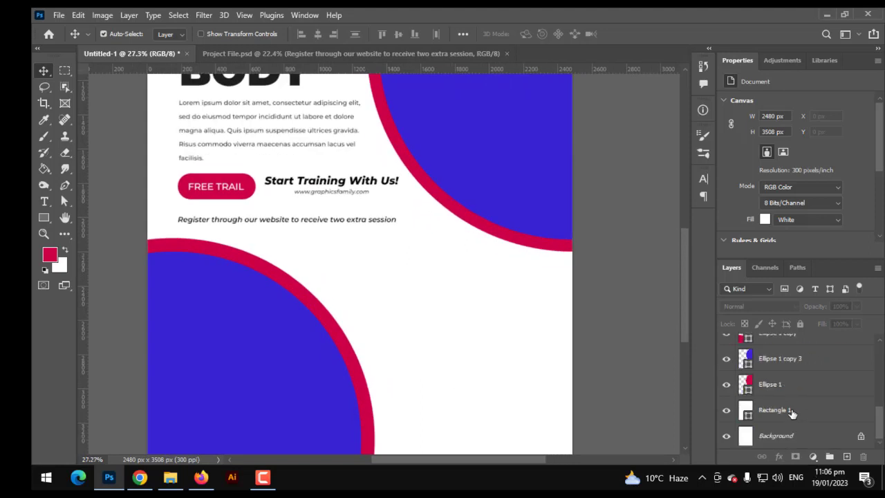
pyautogui.click(792, 413)
pyautogui.scroll(-2, 603, 431)
pyautogui.scroll(-1, 474, 419)
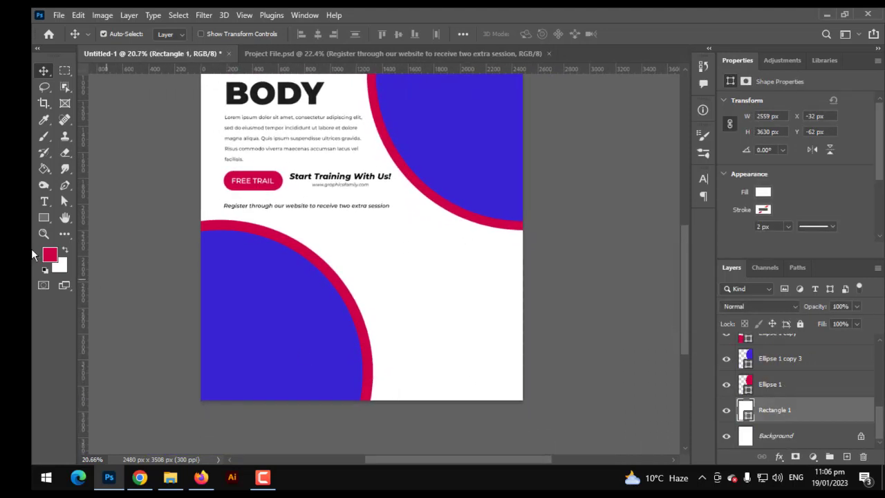
# - Draw a wide footer rectangle across the poster bottom, above the background
pyautogui.click(43, 218)
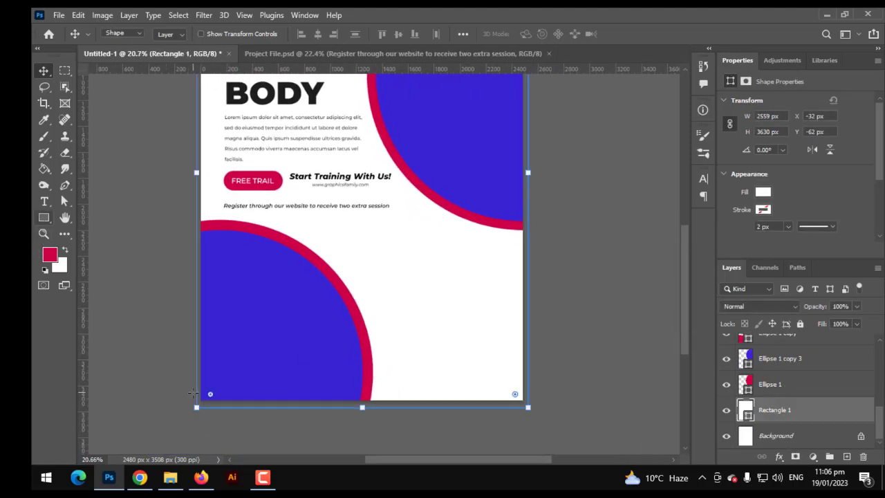
pyautogui.click(767, 441)
pyautogui.moveTo(188, 407); pyautogui.dragTo(530, 353)
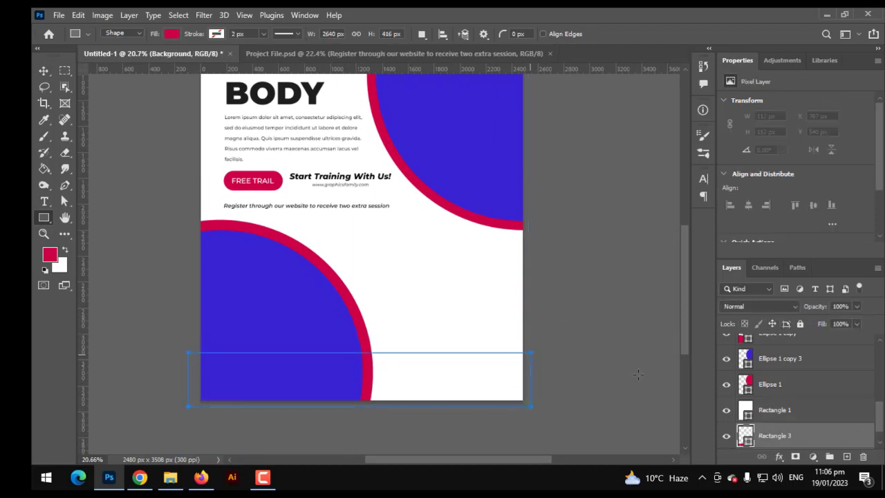
pyautogui.moveTo(774, 436); pyautogui.dragTo(741, 415)
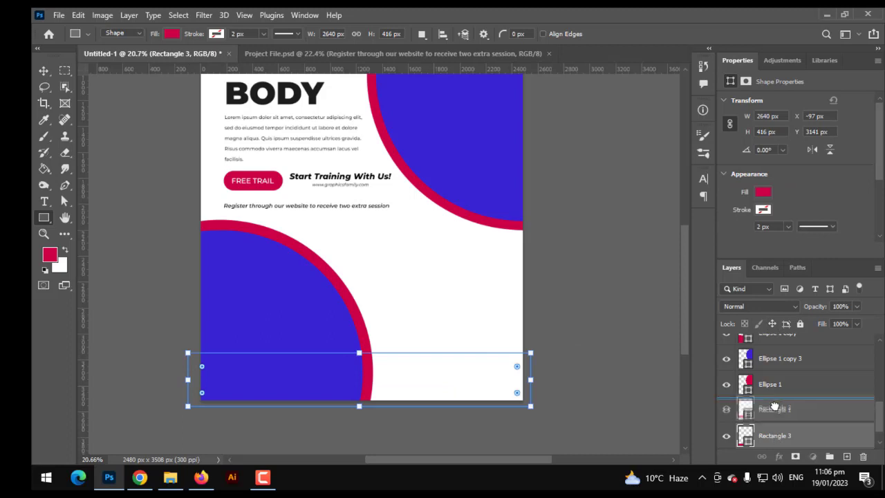
# - Fill the footer rectangle with light gray
pyautogui.doubleClick(744, 409)
pyautogui.moveTo(577, 311)
pyautogui.mouseDown()
pyautogui.moveTo(502, 276)
pyautogui.moveTo(490, 260)
pyautogui.moveTo(532, 258)
pyautogui.mouseUp()
pyautogui.click(836, 230)
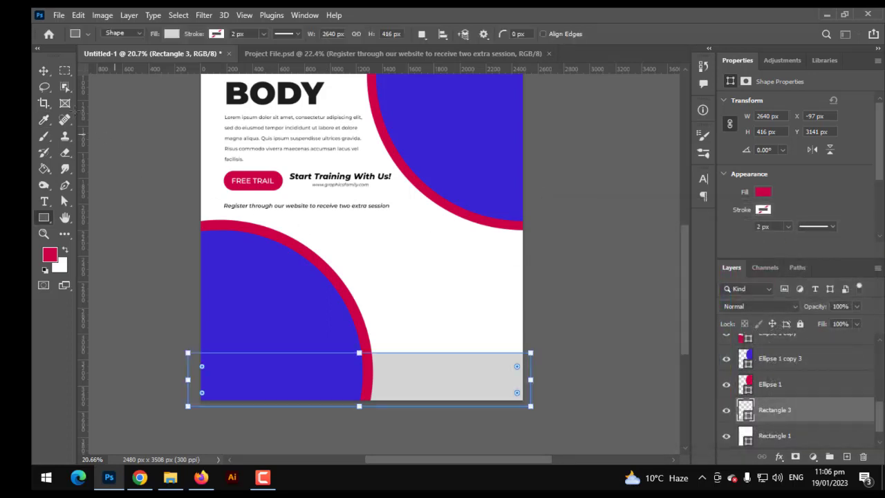
pyautogui.click(44, 71)
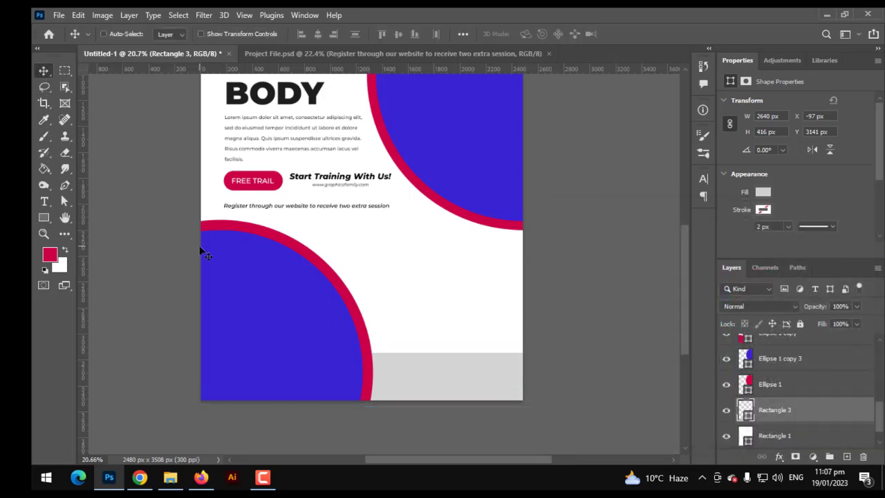
pyautogui.keyDown('alt'); pyautogui.scroll(-2, 201, 251); pyautogui.keyUp('alt')
pyautogui.keyDown('alt'); pyautogui.scroll(1, 350, 371); pyautogui.keyUp('alt')
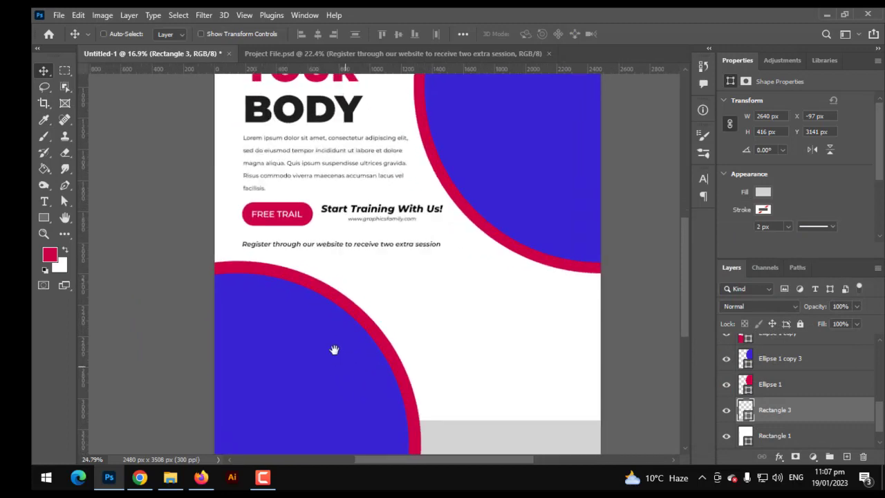
pyautogui.keyDown('alt'); pyautogui.scroll(1, 334, 350); pyautogui.keyUp('alt')
pyautogui.keyDown('alt'); pyautogui.scroll(1, 320, 292); pyautogui.keyUp('alt')
pyautogui.keyDown('alt'); pyautogui.scroll(-1, 321, 298); pyautogui.keyUp('alt')
pyautogui.keyDown('alt'); pyautogui.scroll(-1, 321, 298); pyautogui.keyUp('alt')
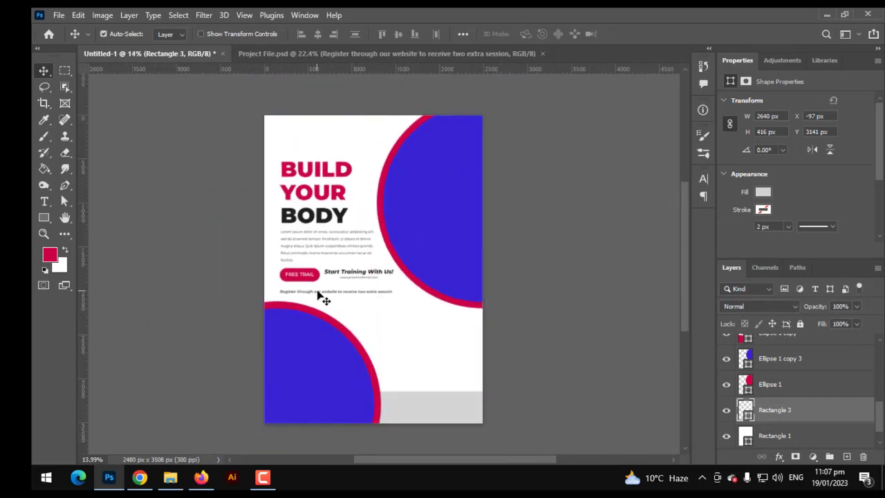
# - Move the dumbbell photo layer above the lower ellipse and position it over the lower-left circle
pyautogui.keyDown('alt'); pyautogui.scroll(1, 322, 335); pyautogui.keyUp('alt')
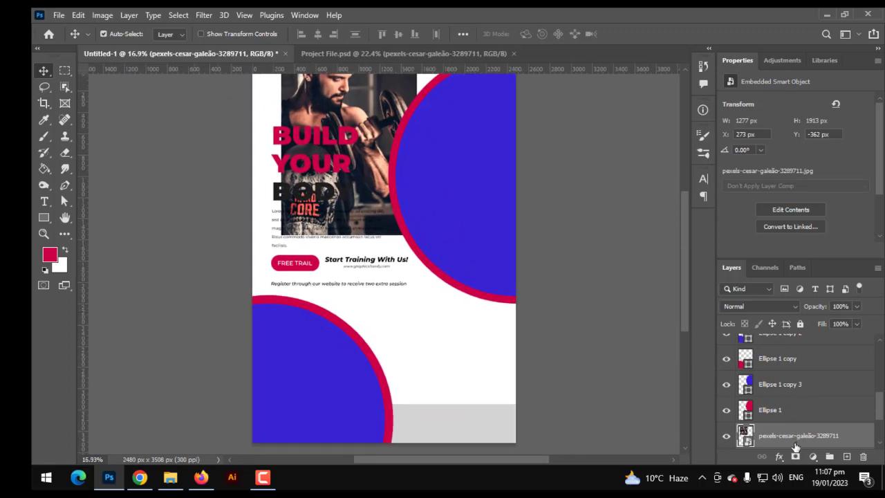
pyautogui.scroll(-1, 774, 425)
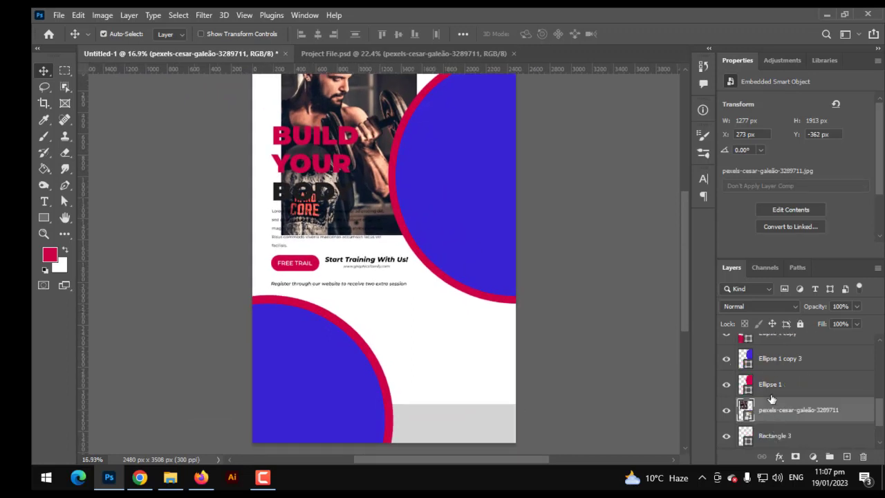
pyautogui.moveTo(772, 399); pyautogui.dragTo(765, 345)
pyautogui.hotkey('ctrl', 't')
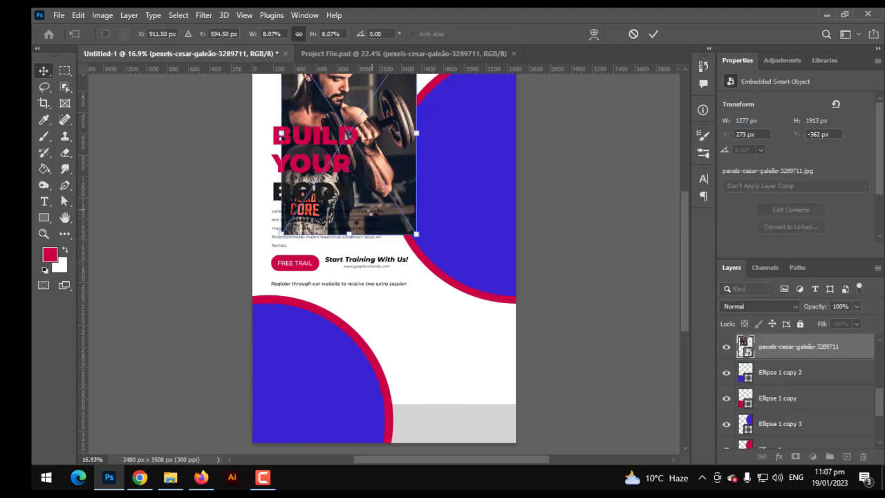
pyautogui.moveTo(357, 207); pyautogui.dragTo(366, 408)
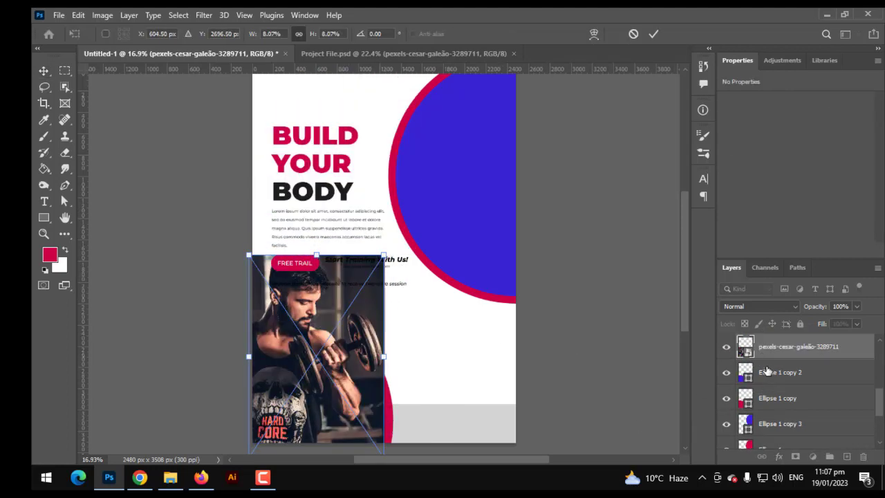
pyautogui.press('Return')
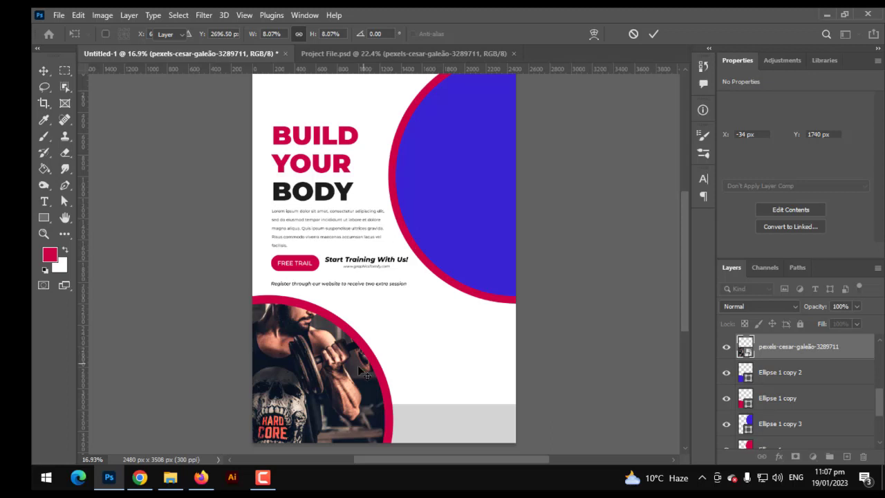
# - Clip the photo into the lower circle and shift and widen it to fill the circle
pyautogui.write('04.50')
pyautogui.press('Return')
pyautogui.moveTo(345, 385); pyautogui.dragTo(344, 418)
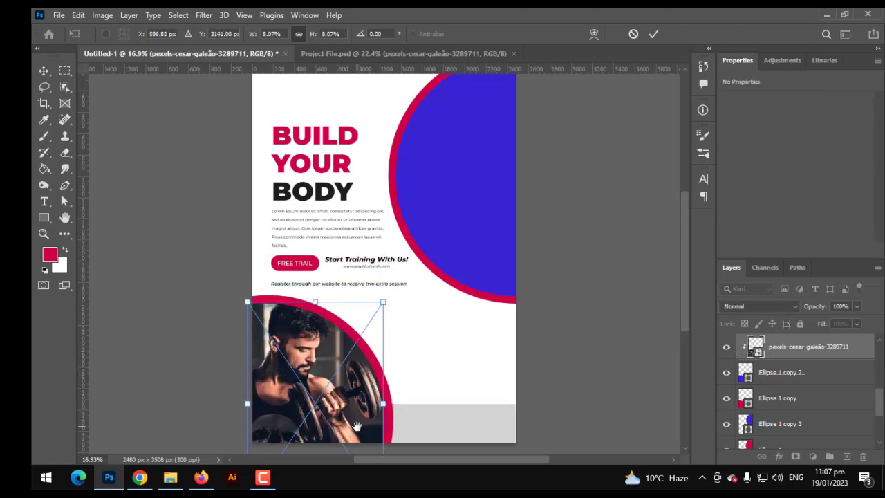
pyautogui.scroll(-2, 360, 408)
pyautogui.scroll(1, 387, 404)
pyautogui.scroll(1, 386, 402)
pyautogui.scroll(1, 386, 402)
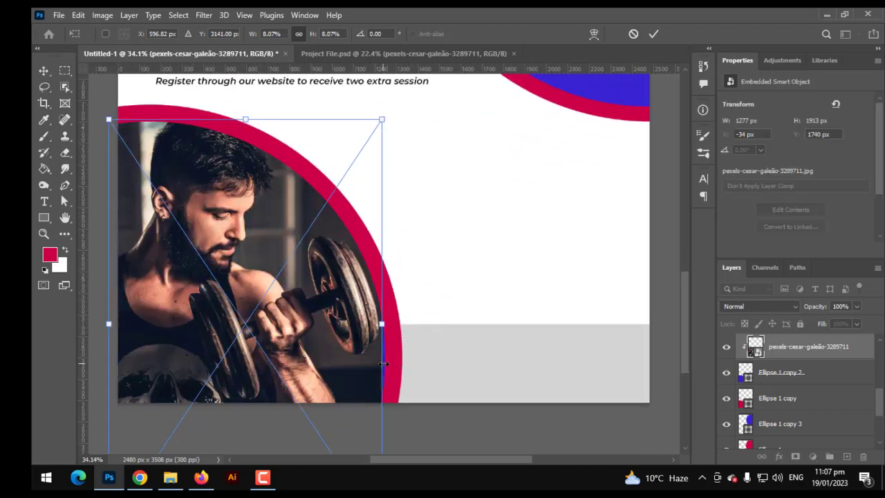
pyautogui.moveTo(381, 322); pyautogui.dragTo(392, 323)
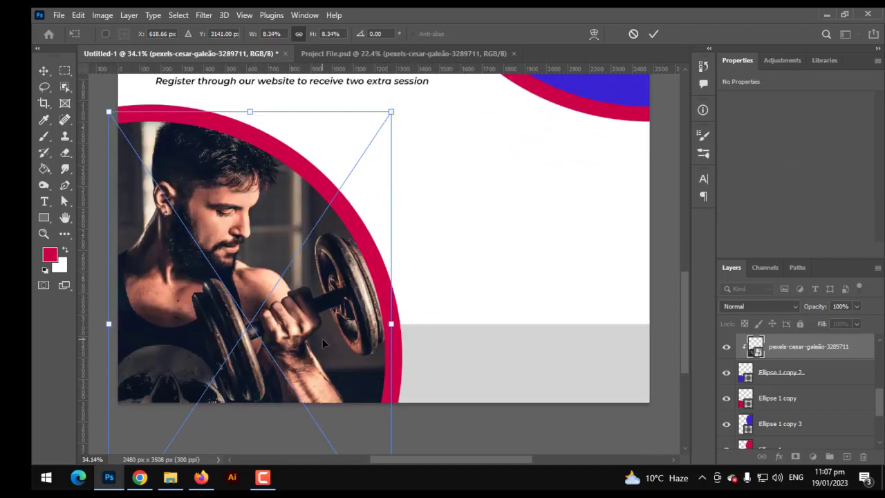
pyautogui.press('Return')
pyautogui.scroll(-2, 322, 344)
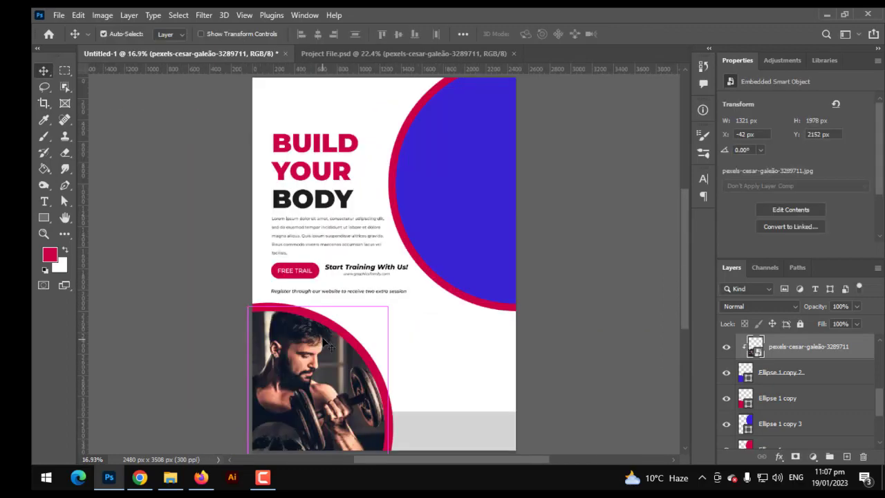
pyautogui.scroll(1, 323, 355)
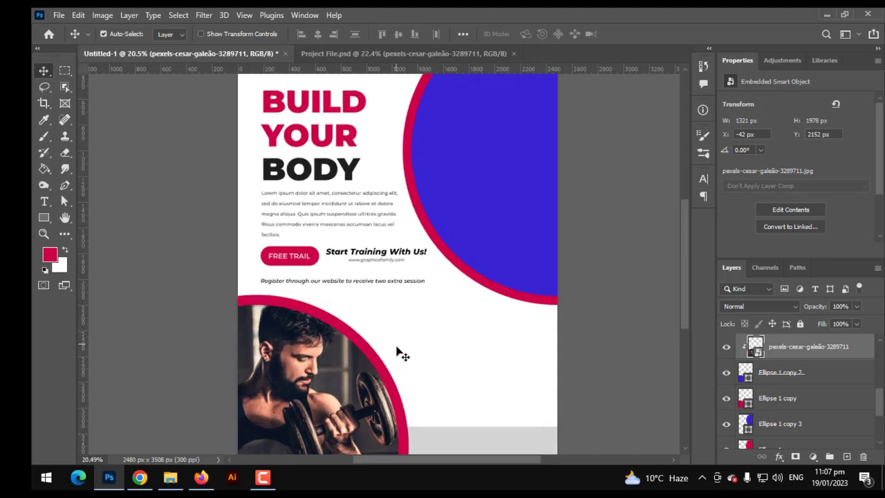
pyautogui.scroll(-1, 399, 353)
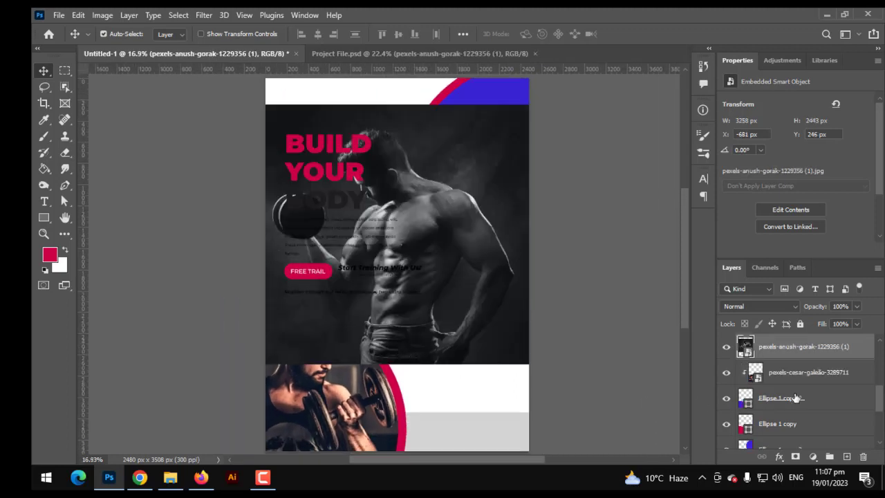
# - Move the black-and-white photo layer above the top circle and clip it into the top-right circle
pyautogui.moveTo(795, 353)
pyautogui.mouseDown()
pyautogui.moveTo(800, 403)
pyautogui.moveTo(762, 402)
pyautogui.mouseUp()
pyautogui.keyDown('alt'); pyautogui.click(763, 392); pyautogui.keyUp('alt')
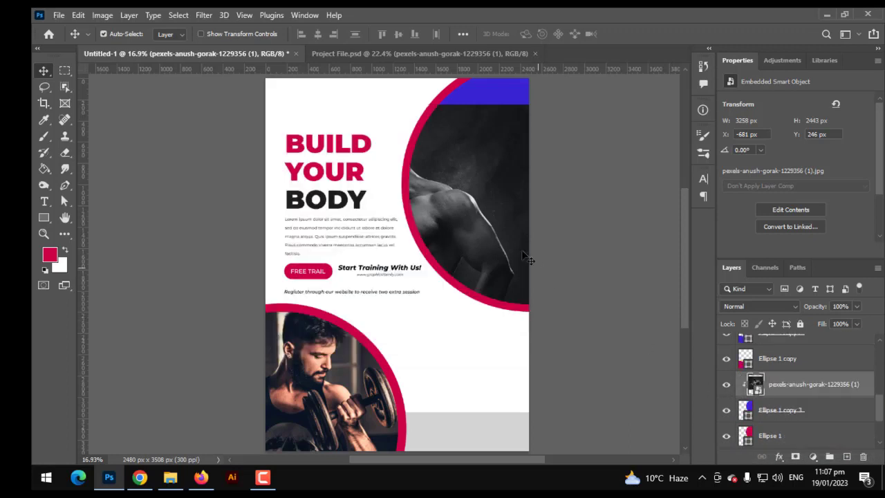
pyautogui.moveTo(529, 257)
pyautogui.mouseDown()
pyautogui.moveTo(570, 185)
pyautogui.moveTo(514, 241)
pyautogui.mouseUp()
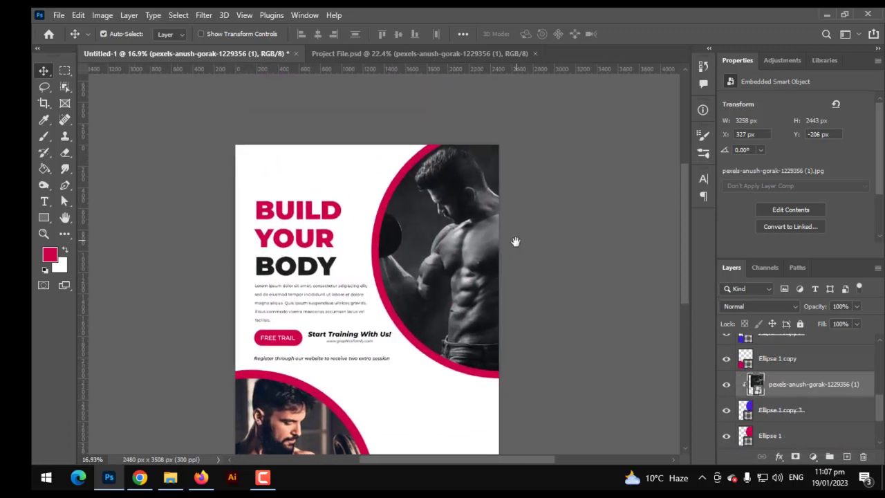
pyautogui.scroll(2, 461, 263)
pyautogui.moveTo(461, 263); pyautogui.dragTo(462, 264)
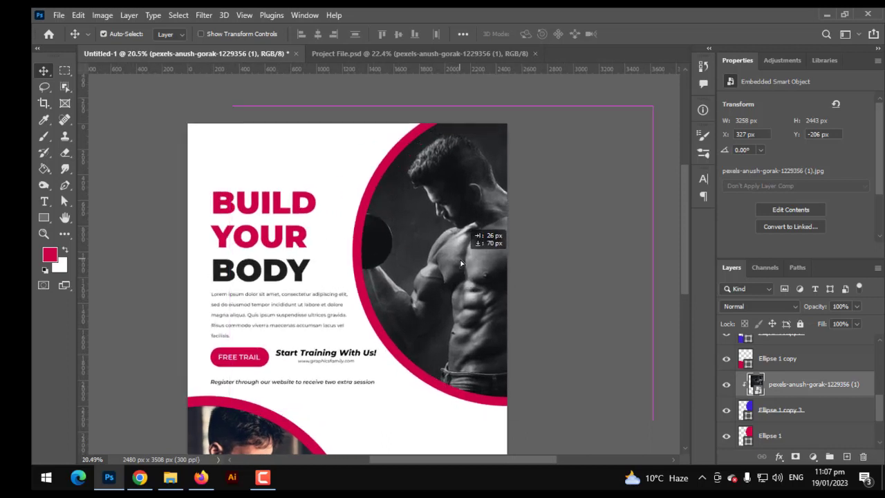
# - Shrink the clipped photo to fit the circle, aligning its top edge with the page top
pyautogui.hotkey('ctrl', 't')
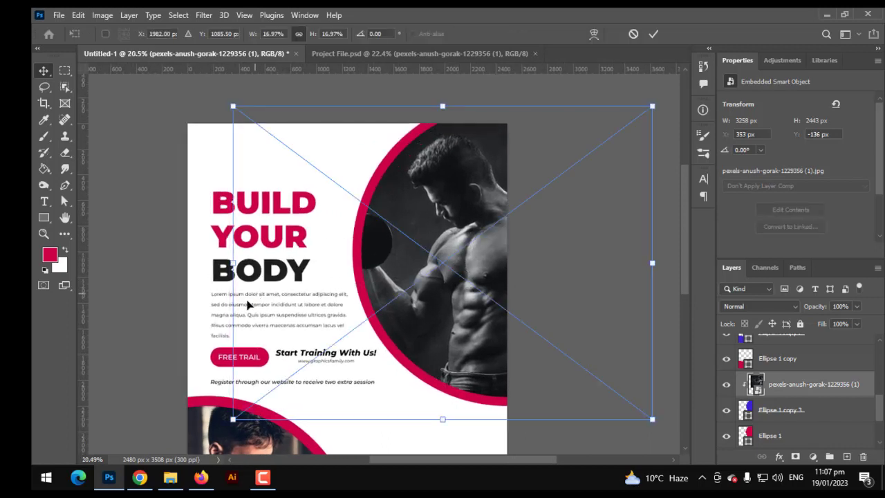
pyautogui.moveTo(437, 418); pyautogui.dragTo(435, 398)
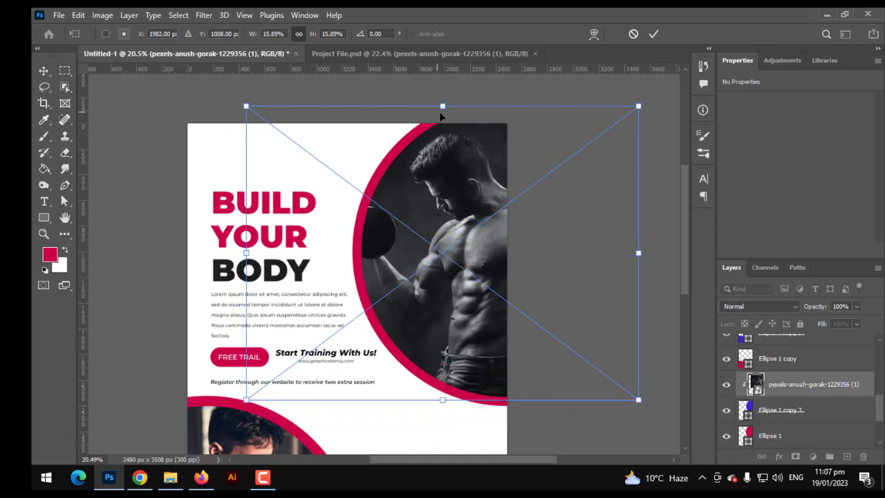
pyautogui.moveTo(442, 106); pyautogui.dragTo(446, 115)
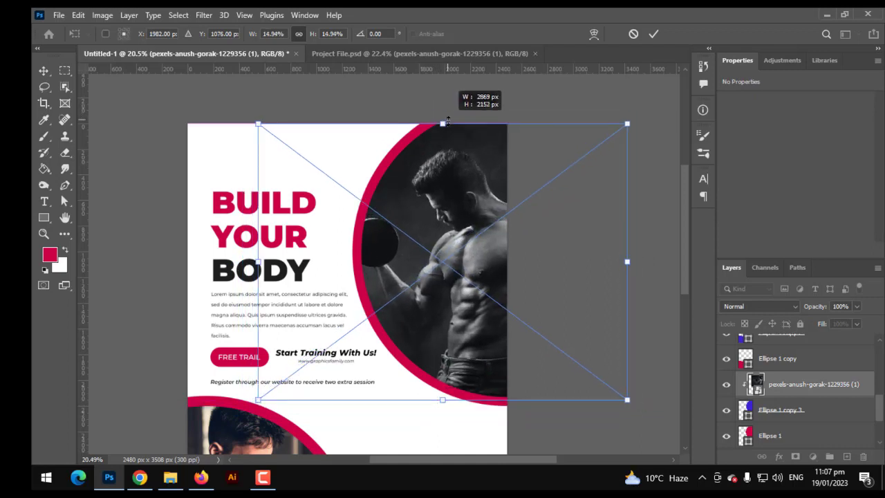
pyautogui.hotkey('ctrl', '+')
pyautogui.scroll(2, 453, 112)
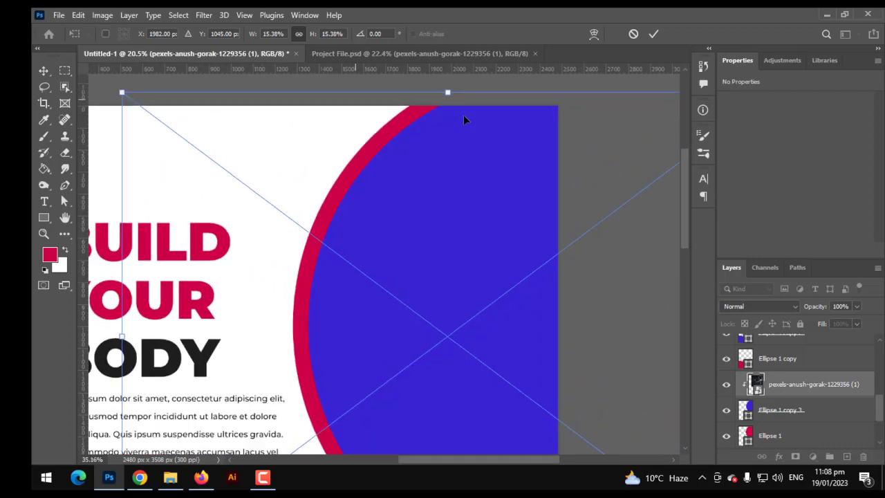
pyautogui.scroll(2, 450, 121)
pyautogui.scroll(1, 446, 135)
pyautogui.moveTo(445, 138); pyautogui.dragTo(445, 159)
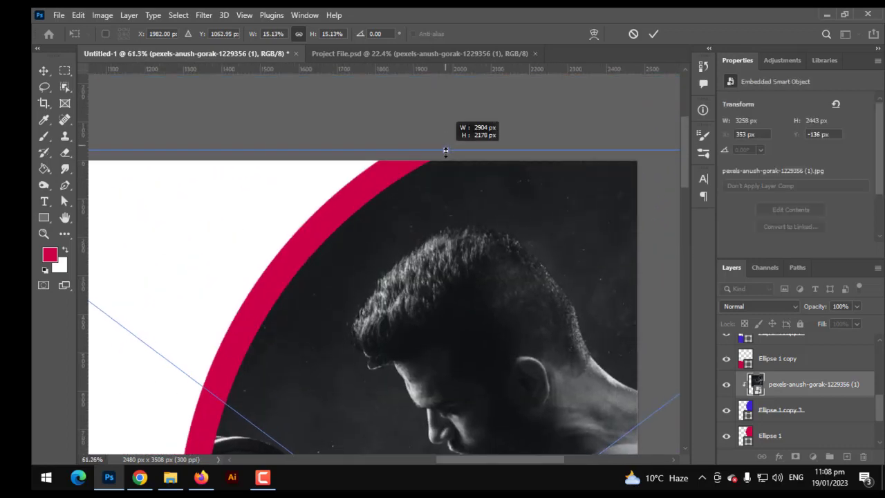
pyautogui.press('Return')
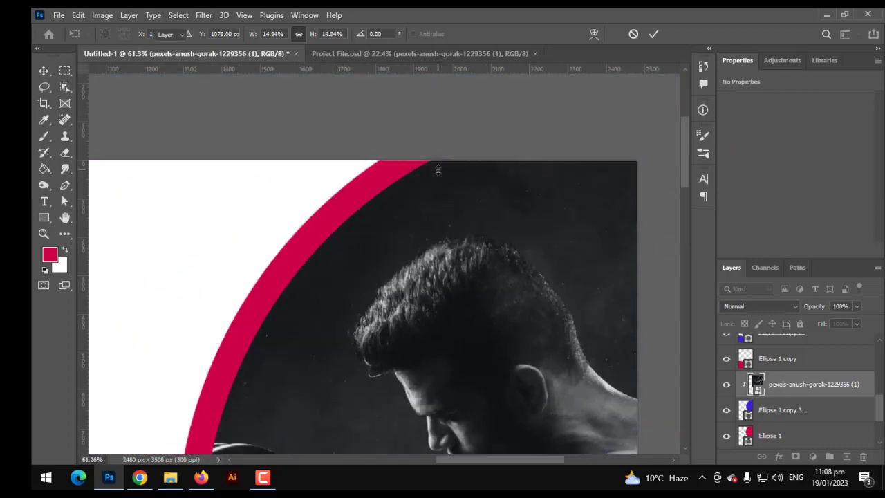
# - Nudge the top-right circle photo slightly to the right
pyautogui.scroll(-6, 437, 169)
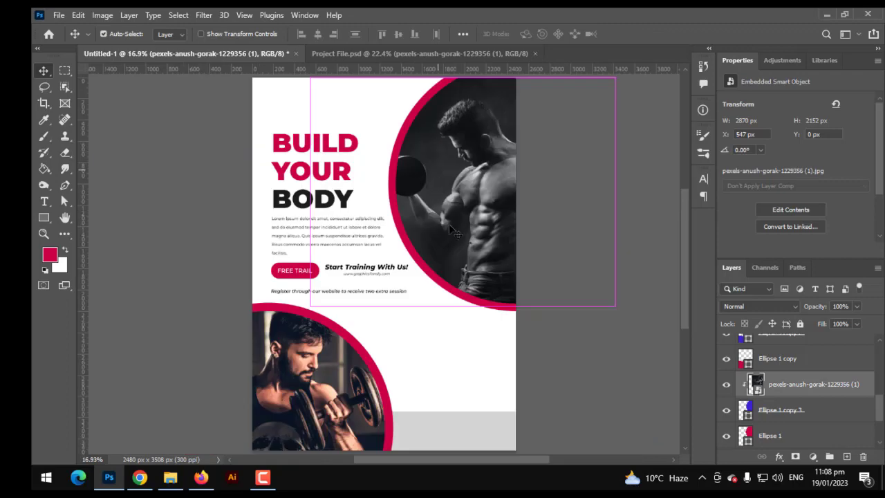
pyautogui.click(594, 374)
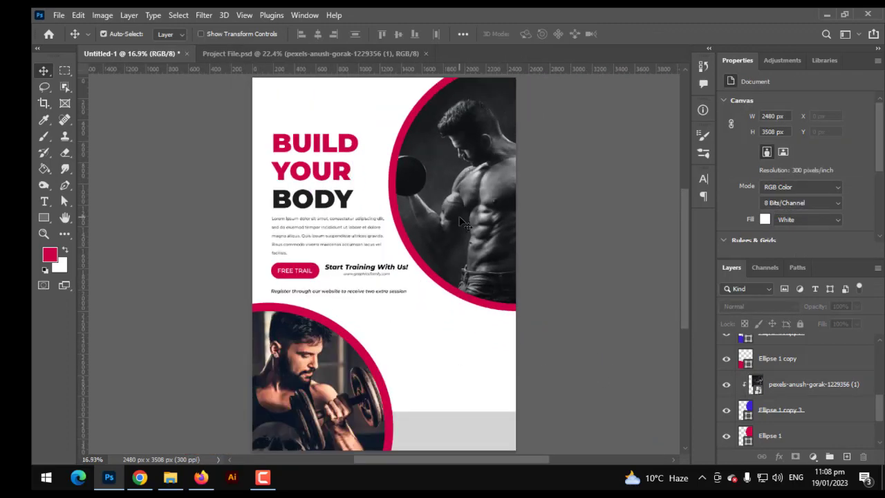
pyautogui.moveTo(465, 222)
pyautogui.mouseDown()
pyautogui.moveTo(434, 220)
pyautogui.moveTo(445, 219)
pyautogui.mouseUp()
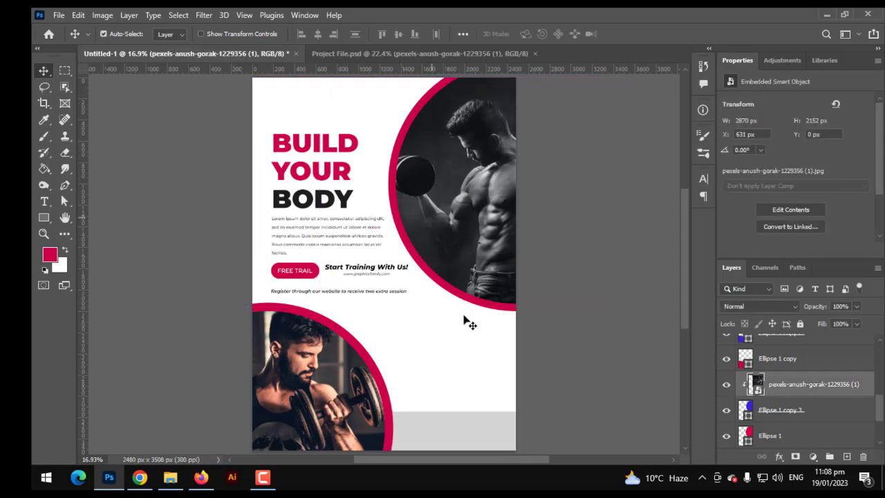
pyautogui.scroll(2, 430, 352)
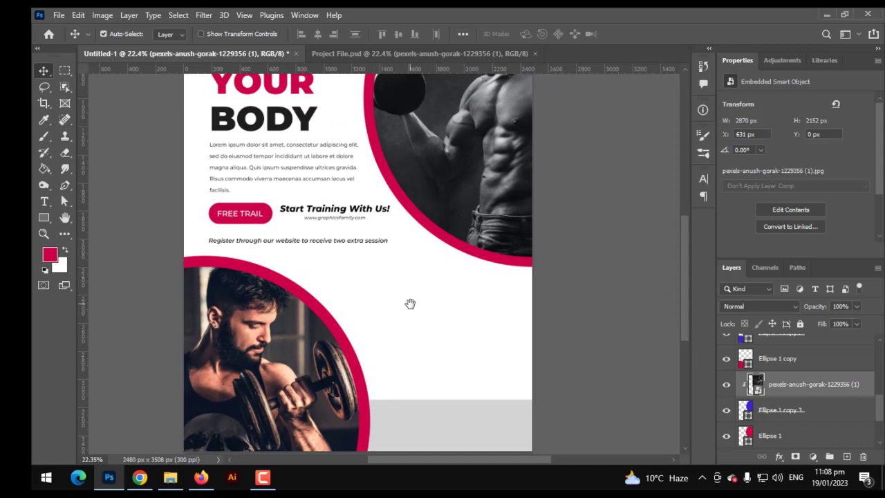
# - Paste the Training Services list, Body Building to Yoga & More, beside the lower photo
pyautogui.hotkey('ctrl', 'v')
pyautogui.scroll(1, 415, 311)
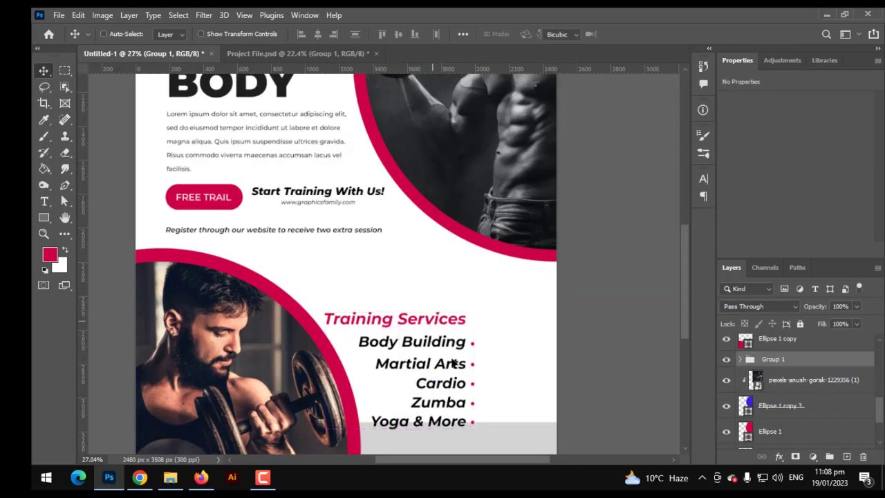
pyautogui.hotkey('ctrl', 't')
pyautogui.moveTo(458, 365); pyautogui.dragTo(500, 342)
pyautogui.press('Return')
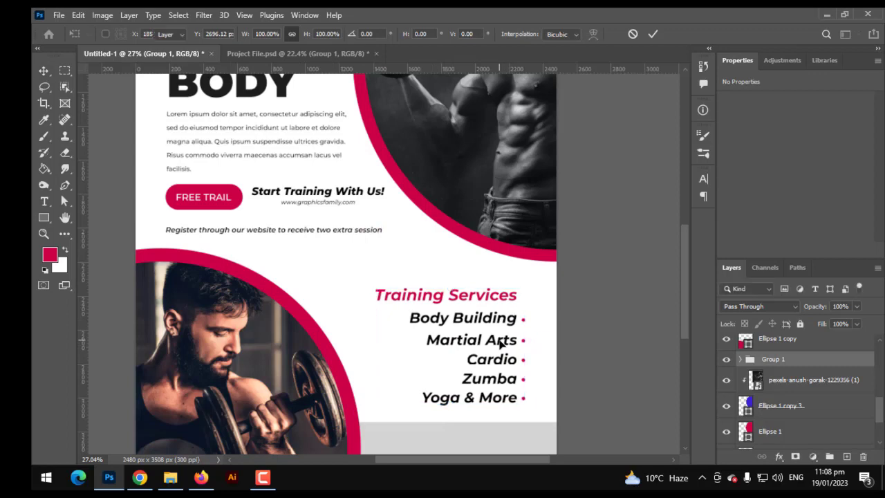
pyautogui.scroll(-3, 500, 342)
pyautogui.scroll(1, 356, 374)
pyautogui.scroll(2, 159, 293)
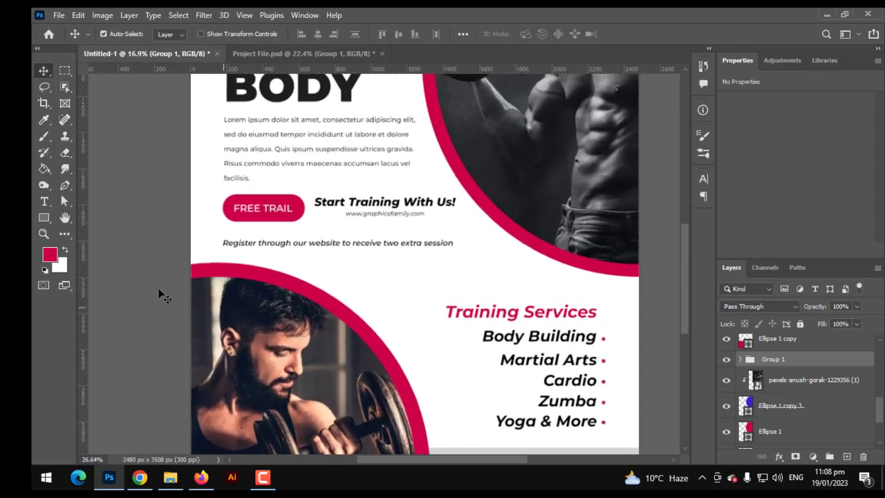
pyautogui.scroll(1, 145, 231)
pyautogui.click(43, 220)
# - Draw a red circle with the Ellipse Tool and move its layer to the top
pyautogui.rightClick(44, 220)
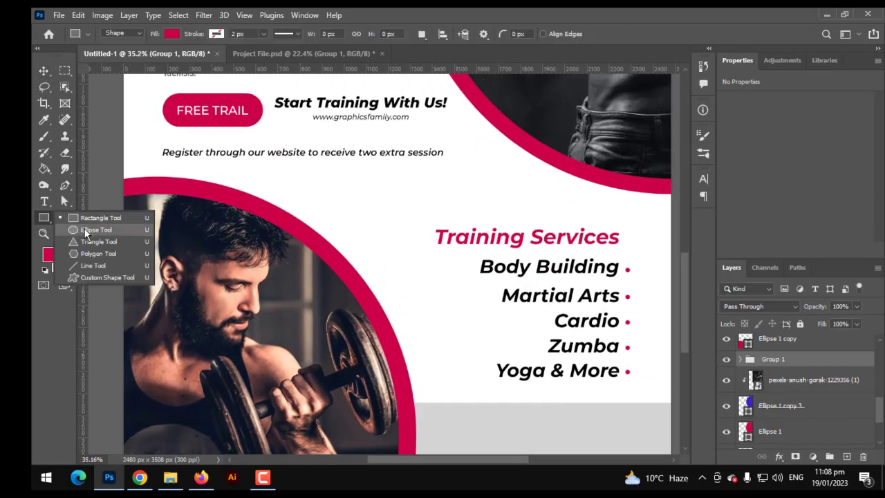
pyautogui.click(90, 229)
pyautogui.moveTo(341, 218); pyautogui.dragTo(448, 323)
pyautogui.click(43, 71)
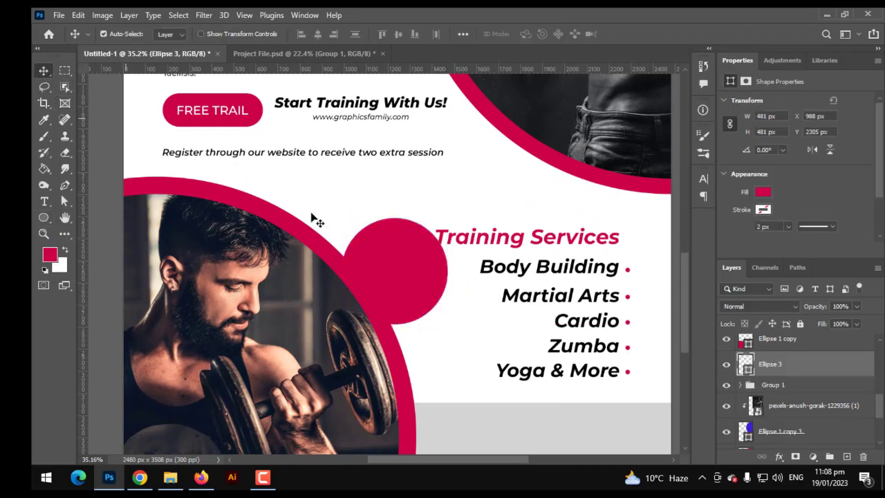
pyautogui.moveTo(763, 396)
pyautogui.mouseDown()
pyautogui.moveTo(762, 336)
pyautogui.moveTo(770, 420)
pyautogui.moveTo(756, 334)
pyautogui.mouseUp()
# - Move the red circle left over the lower photo and enlarge it to about 593 px
pyautogui.scroll(2, 419, 278)
pyautogui.moveTo(419, 281)
pyautogui.mouseDown()
pyautogui.moveTo(347, 289)
pyautogui.moveTo(365, 297)
pyautogui.moveTo(419, 283)
pyautogui.moveTo(385, 315)
pyautogui.moveTo(382, 300)
pyautogui.mouseUp()
pyautogui.hotkey('ctrl', 't')
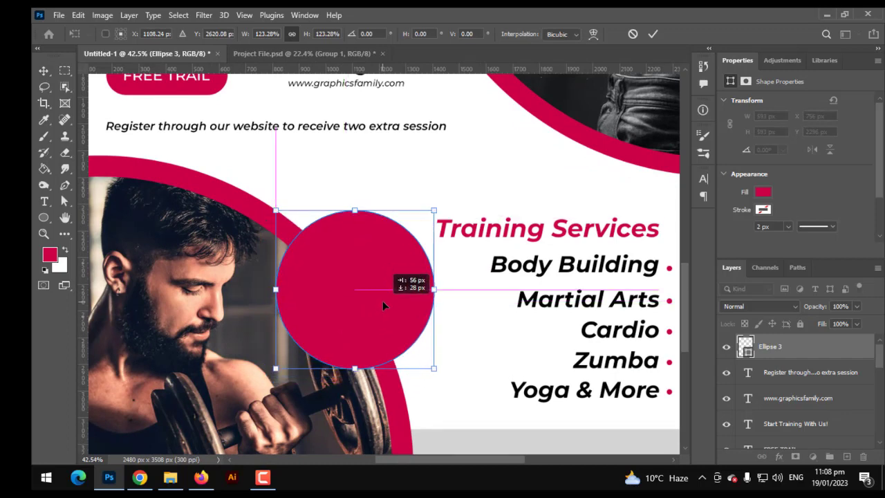
pyautogui.press('Return')
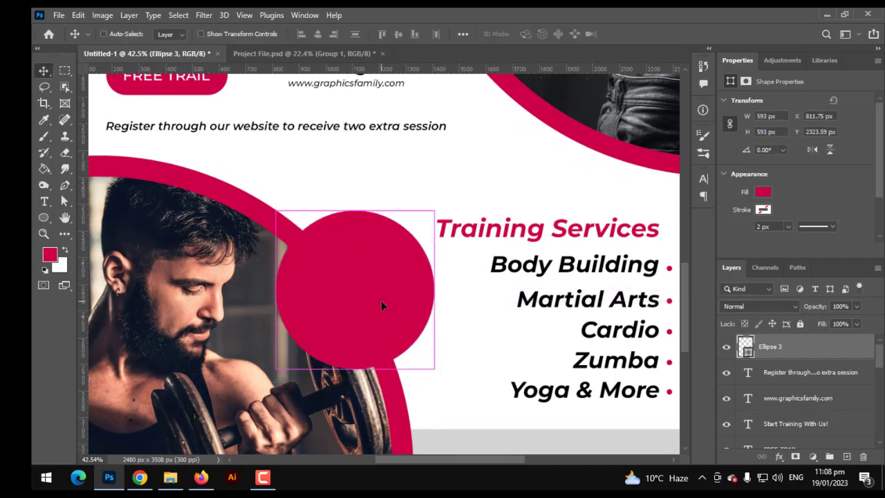
pyautogui.hotkey('ctrl', '0')
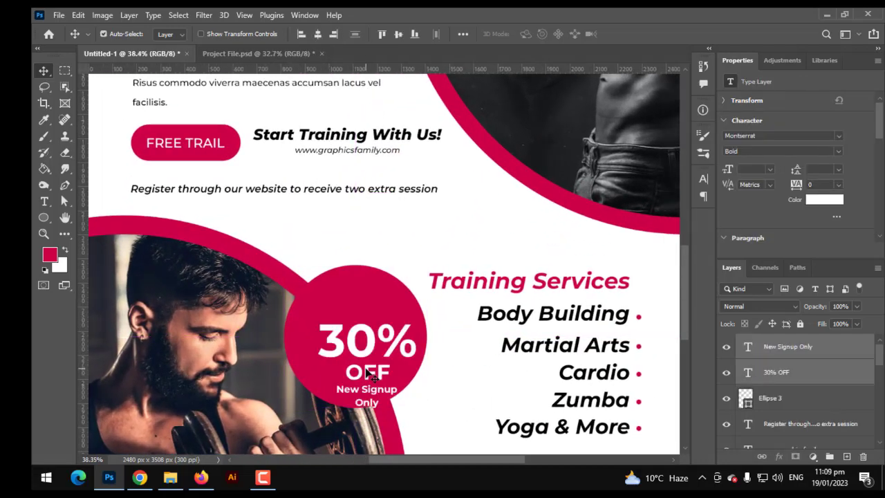
# - Centre the 30% OFF New Signup Only text inside the red badge circle
pyautogui.scroll(2, 368, 373)
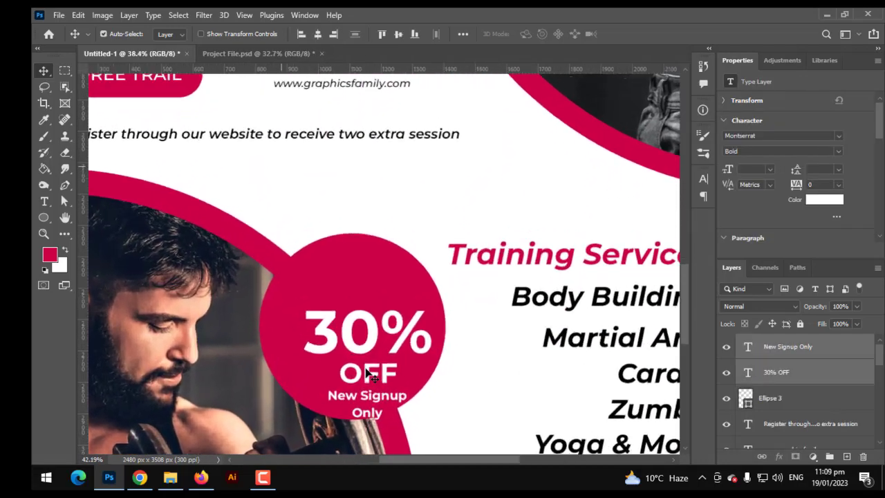
pyautogui.hotkey('ctrl', 't')
pyautogui.moveTo(367, 352); pyautogui.dragTo(353, 341)
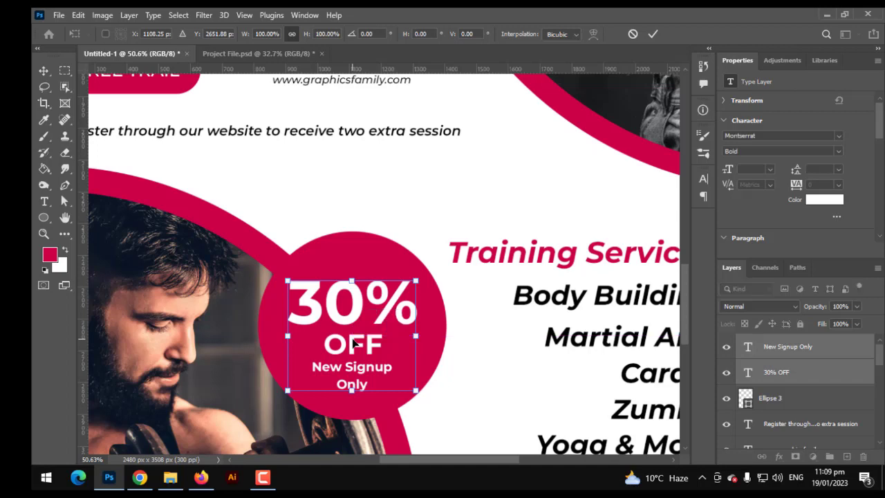
pyautogui.press('Return')
# - Set the badge circle layer's opacity to 90%
pyautogui.click(423, 356)
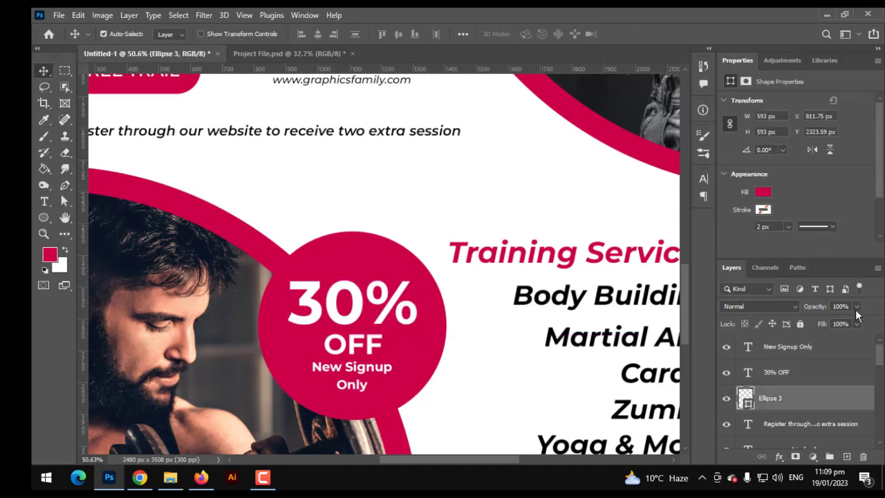
pyautogui.moveTo(850, 322); pyautogui.dragTo(851, 326)
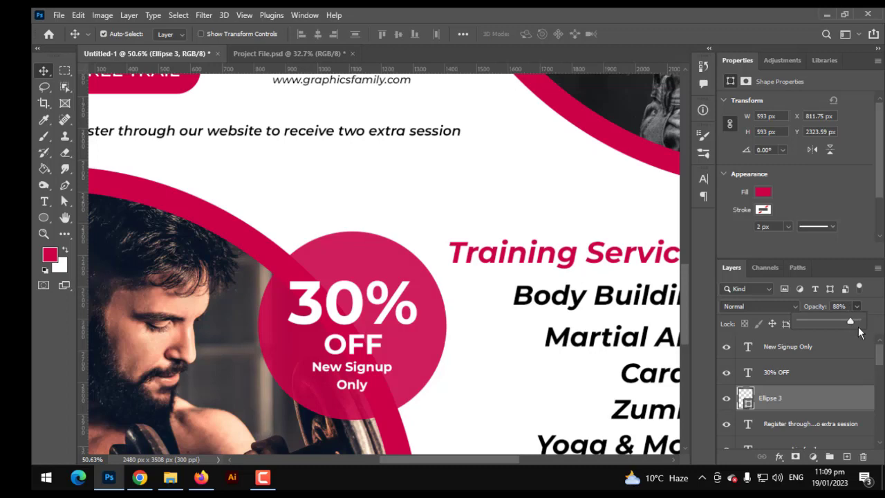
pyautogui.moveTo(854, 325); pyautogui.dragTo(852, 325)
# - Place the contact details group with address, phone, website and email in the gray footer
pyautogui.click(477, 349)
pyautogui.hotkey('ctrl', '0')
pyautogui.scroll(2, 450, 370)
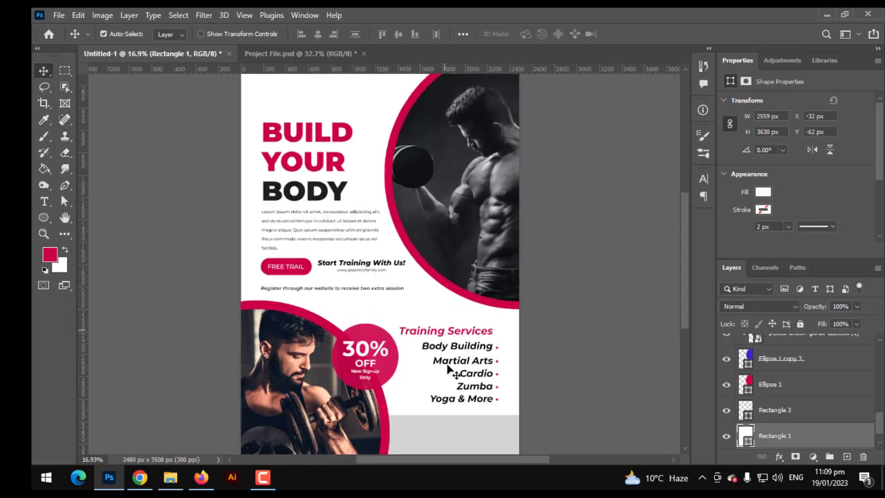
pyautogui.scroll(-2, 428, 339)
pyautogui.scroll(1, 423, 387)
pyautogui.scroll(1, 424, 390)
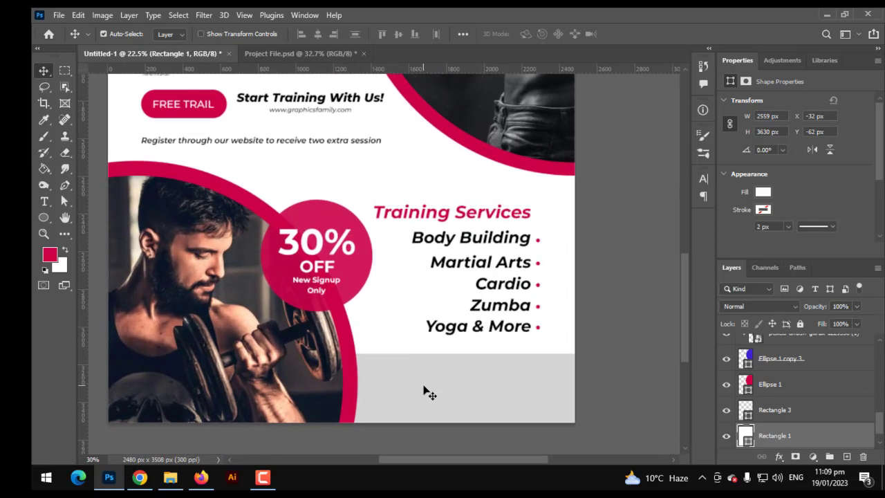
pyautogui.scroll(1, 424, 391)
pyautogui.scroll(-2, 390, 380)
pyautogui.scroll(2, 387, 374)
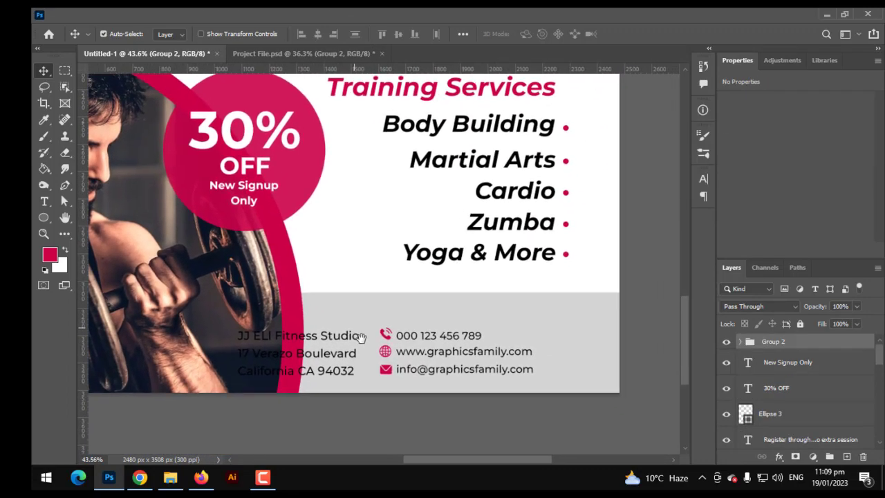
pyautogui.moveTo(366, 352)
pyautogui.mouseDown()
pyautogui.moveTo(467, 351)
pyautogui.moveTo(458, 346)
pyautogui.mouseUp()
pyautogui.hotkey('ctrl', 'y')
# - Scale the contact details group down to about 94%
pyautogui.hotkey('ctrl', 't')
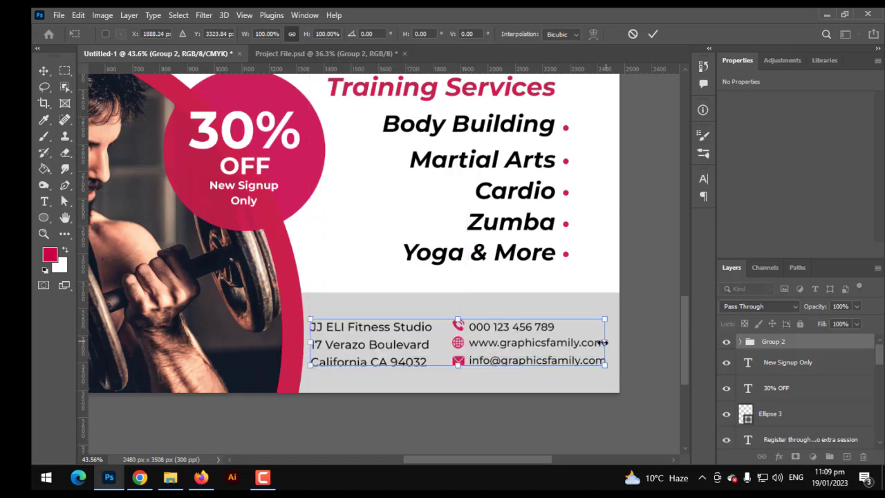
pyautogui.moveTo(603, 342); pyautogui.dragTo(595, 342)
pyautogui.press('Return')
pyautogui.scroll(3, 374, 363)
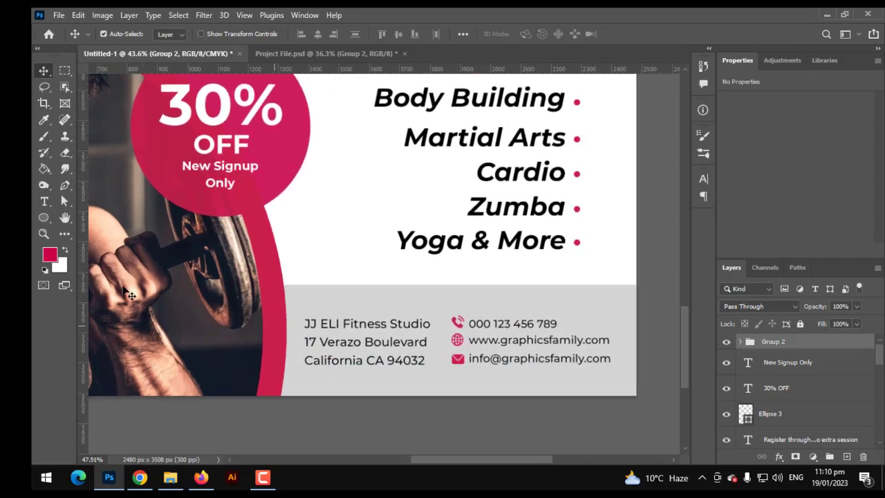
# - Replace the footer's first address line 'JJ ELI Fitness Studio' with 'GRAPHICSFAMILY'
pyautogui.click(325, 315)
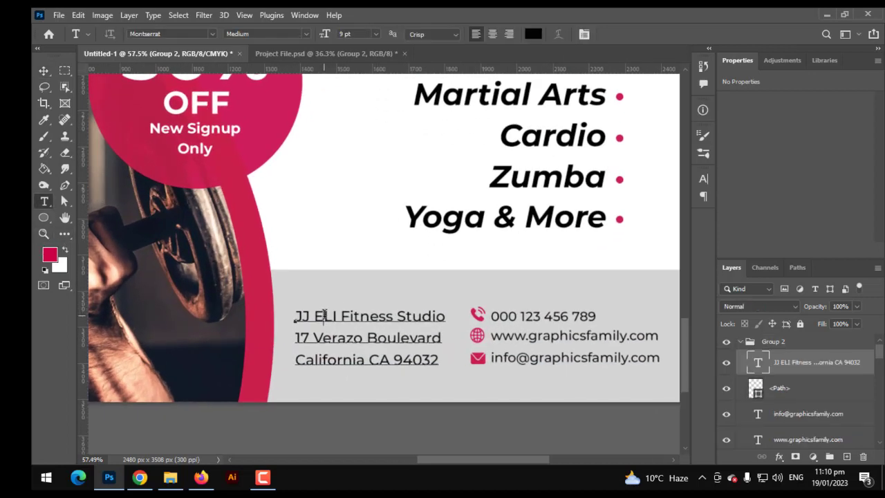
pyautogui.tripleClick(325, 316)
pyautogui.write('GRAPHICSFAMILY')
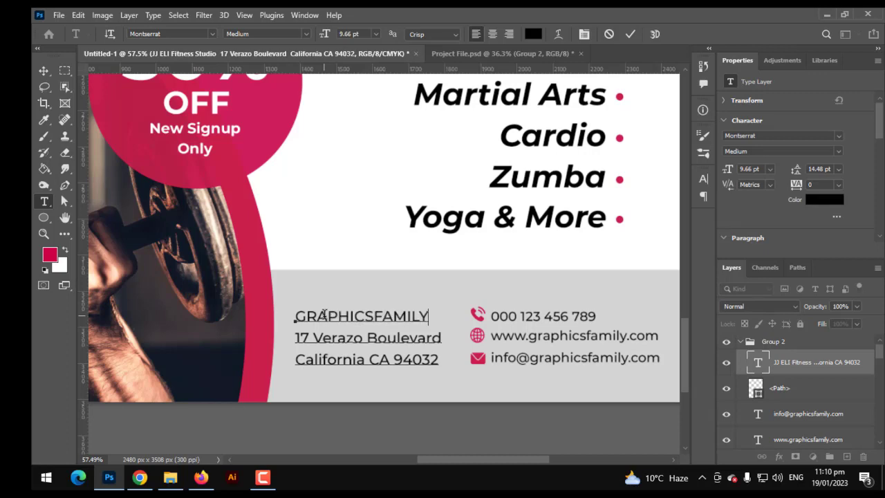
pyautogui.click(44, 71)
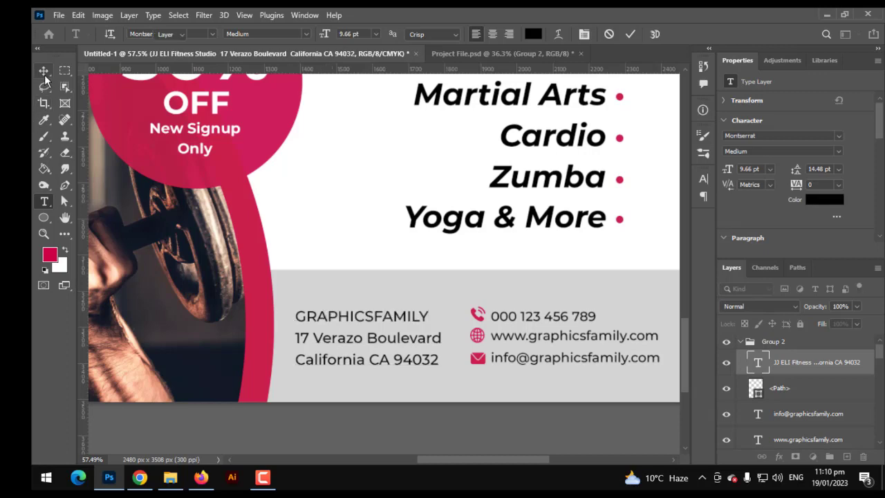
pyautogui.hotkey('ctrl', '0')
# - Paste the GRAPHICS FAMILY logo above the BUILD headline, scaled to about 68%
pyautogui.scroll(2, 369, 286)
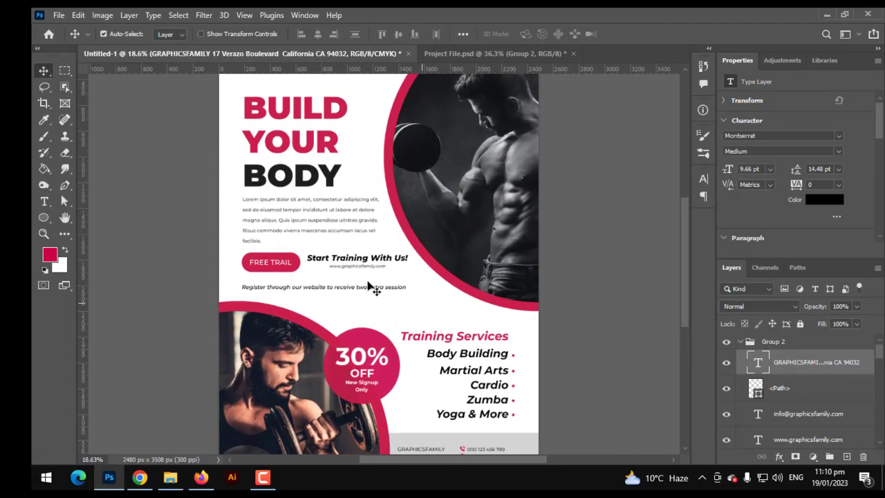
pyautogui.hotkey('ctrl', 'v')
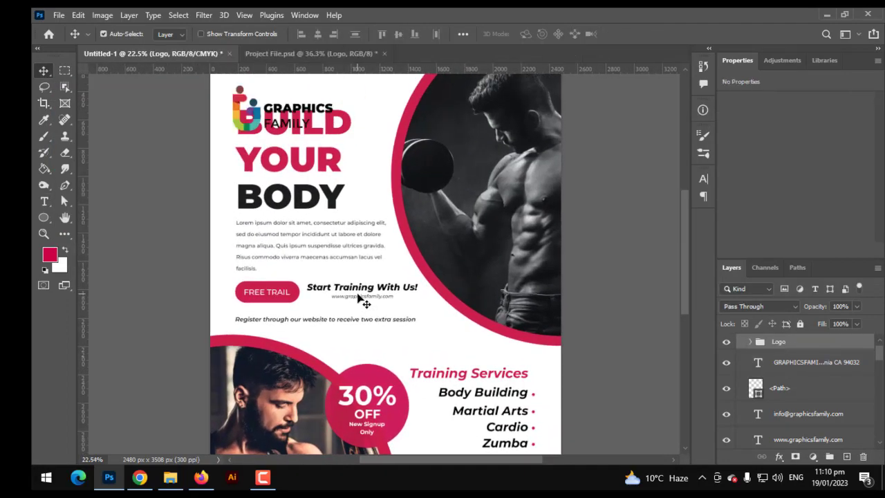
pyautogui.scroll(3, 326, 316)
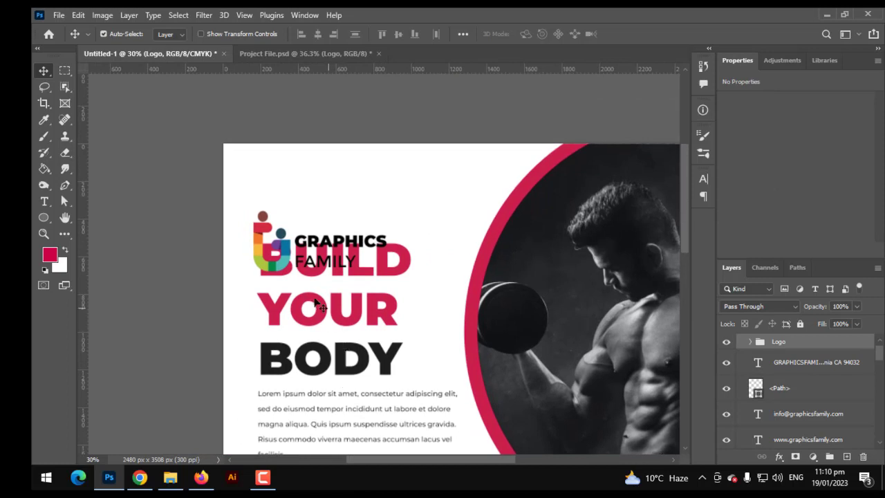
pyautogui.hotkey('ctrl', 't')
pyautogui.moveTo(307, 253); pyautogui.dragTo(312, 206)
pyautogui.moveTo(395, 201); pyautogui.dragTo(315, 199)
pyautogui.press('Return')
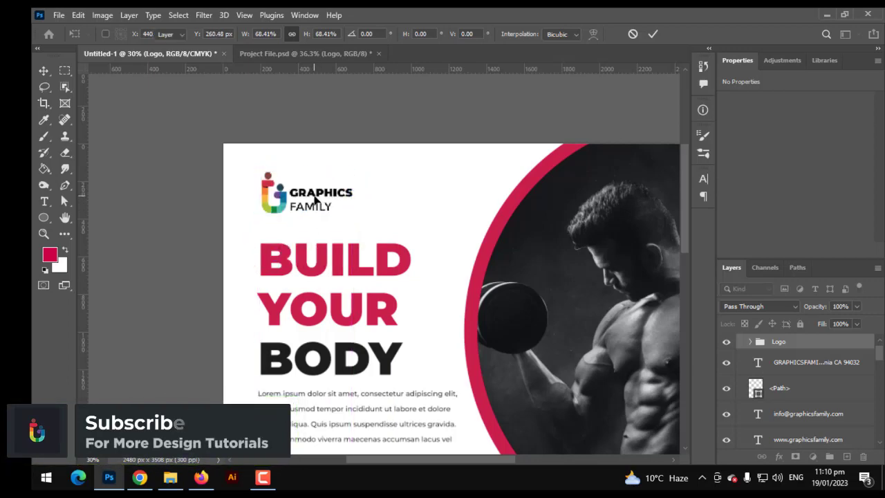
pyautogui.hotkey('ctrl', '0')
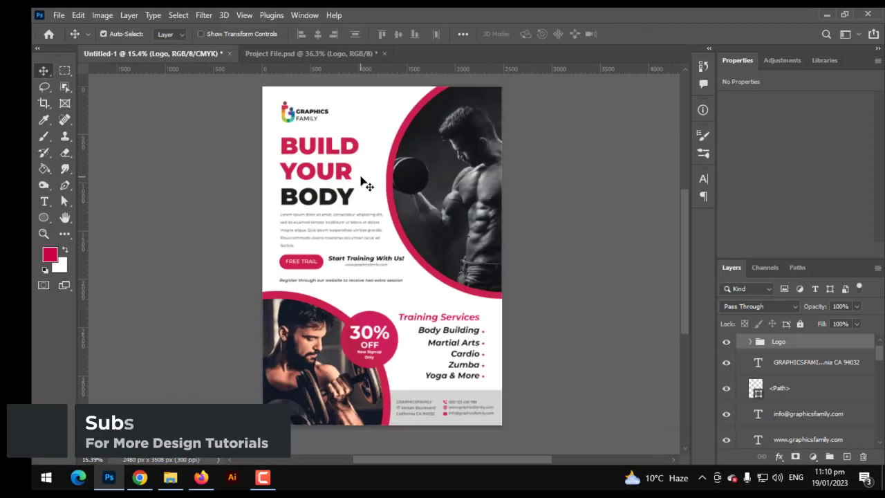